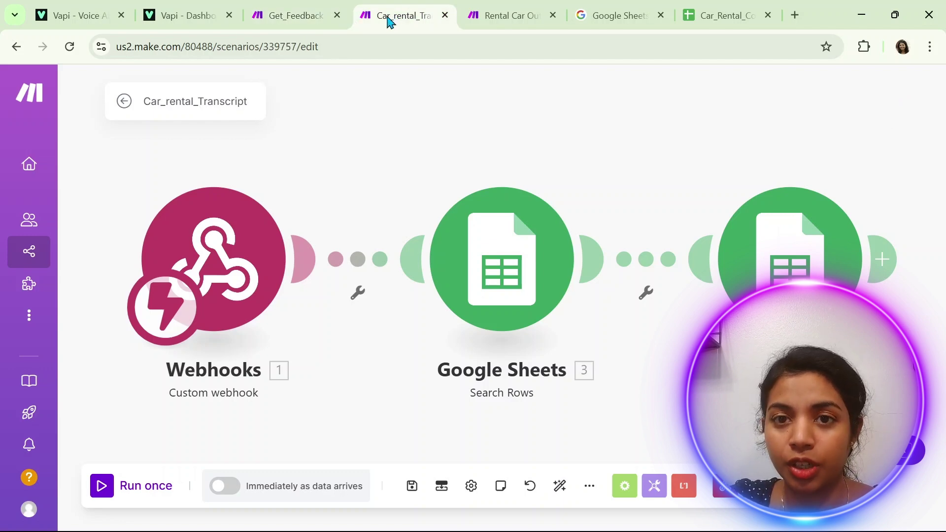
# Switch to the Car_Rental_Comapany spreadsheet in Google Sheets and examine its header row from Customer_ID to Feedback_summary.
pyautogui.click(716, 15)
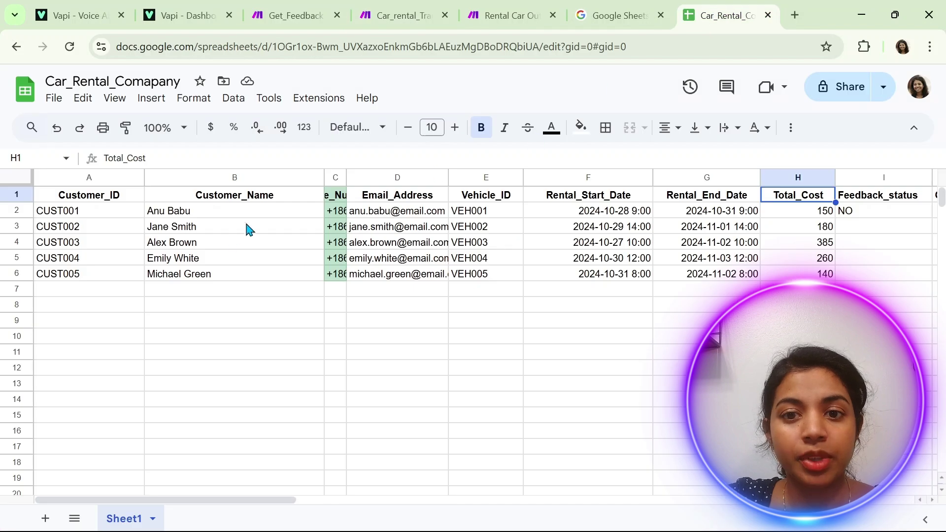
pyautogui.click(114, 203)
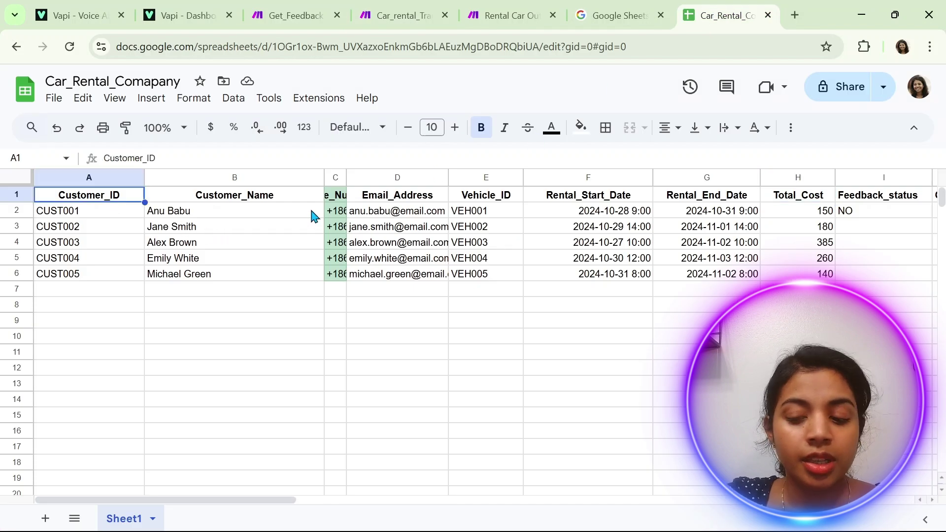
pyautogui.press('Right')
pyautogui.press('Right')
pyautogui.press('Right')
pyautogui.press('Right')
pyautogui.press('Right')
pyautogui.press('Right')
pyautogui.press('Right')
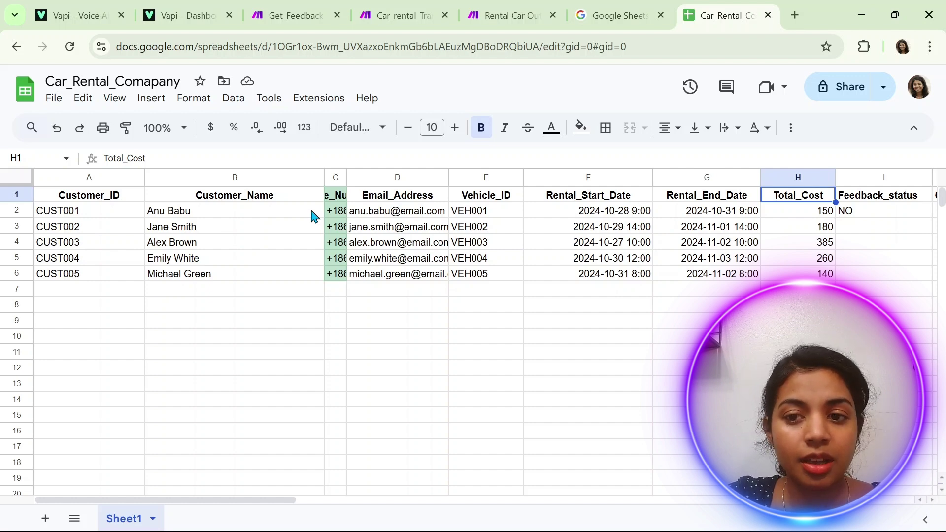
pyautogui.press('Right')
pyautogui.press('Right')
pyautogui.press('Right')
pyautogui.press('Right')
pyautogui.press('Right')
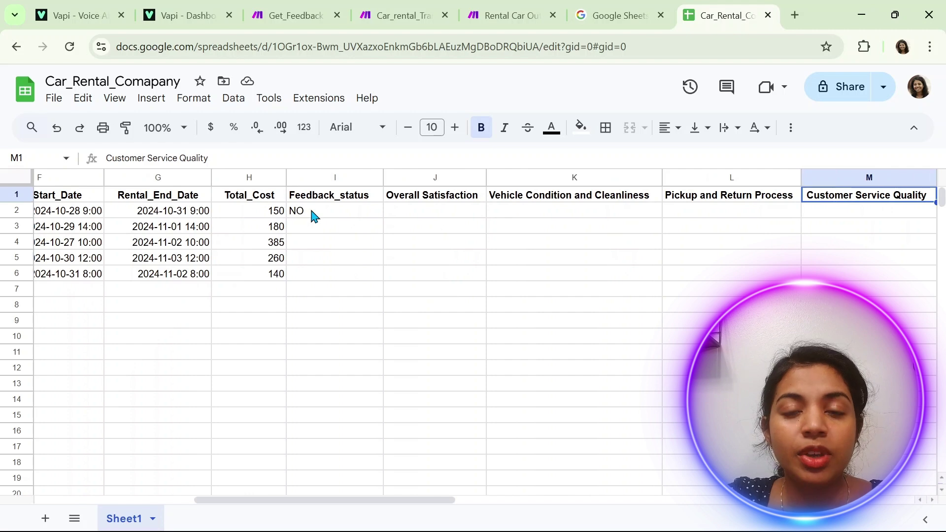
pyautogui.press('Right')
pyautogui.press('Right')
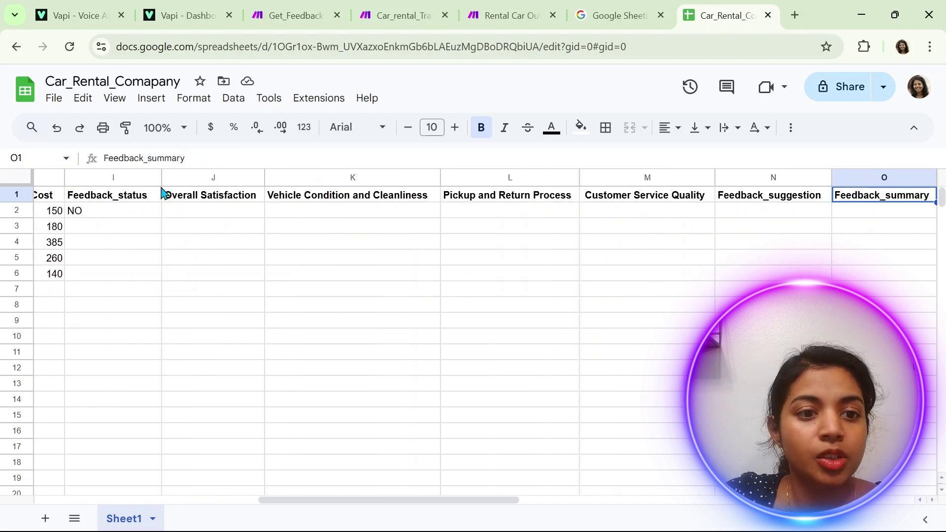
# Examine the spreadsheet's feedback columns from Feedback_status through Feedback_recording URL.
pyautogui.click(142, 203)
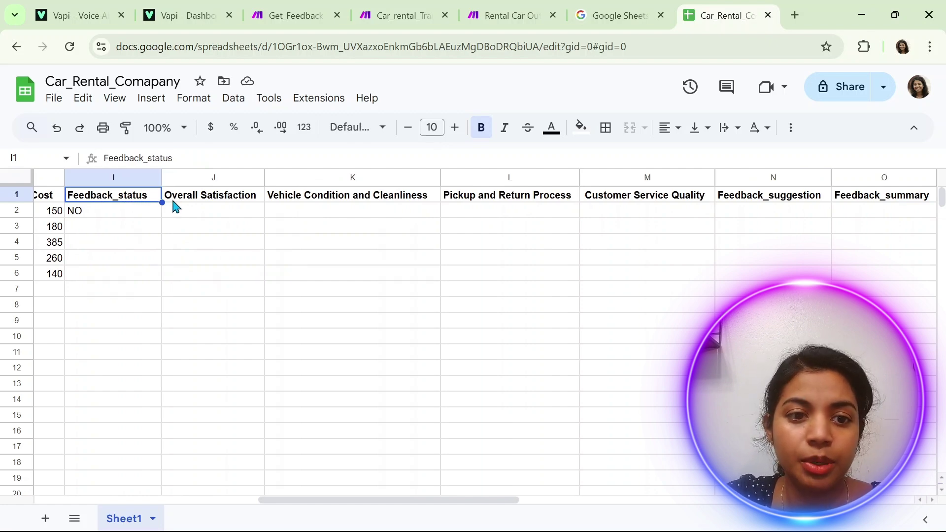
pyautogui.click(263, 210)
pyautogui.click(349, 211)
pyautogui.press('Right')
pyautogui.press('Right')
pyautogui.press('Right')
pyautogui.press('Right')
pyautogui.press('Right')
pyautogui.press('Right')
pyautogui.press('Right')
pyautogui.press('Right')
pyautogui.press('Right')
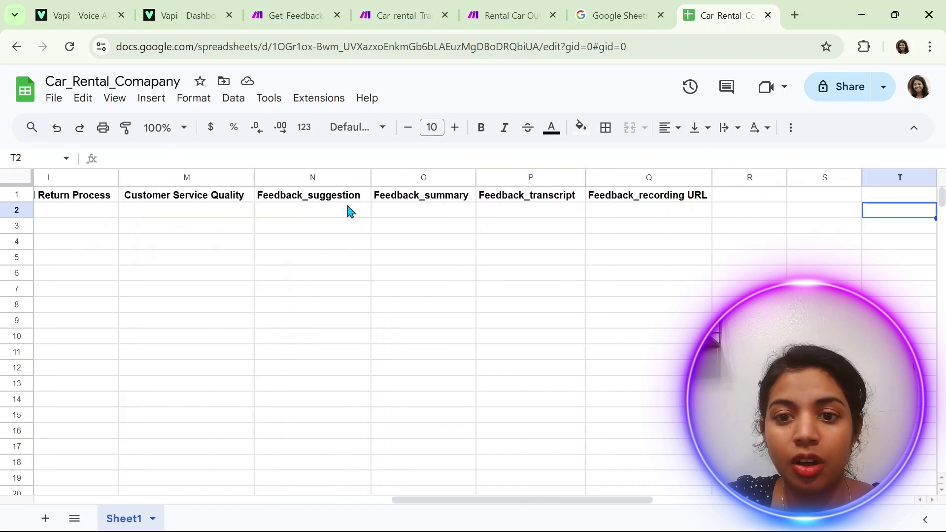
pyautogui.moveTo(566, 526)
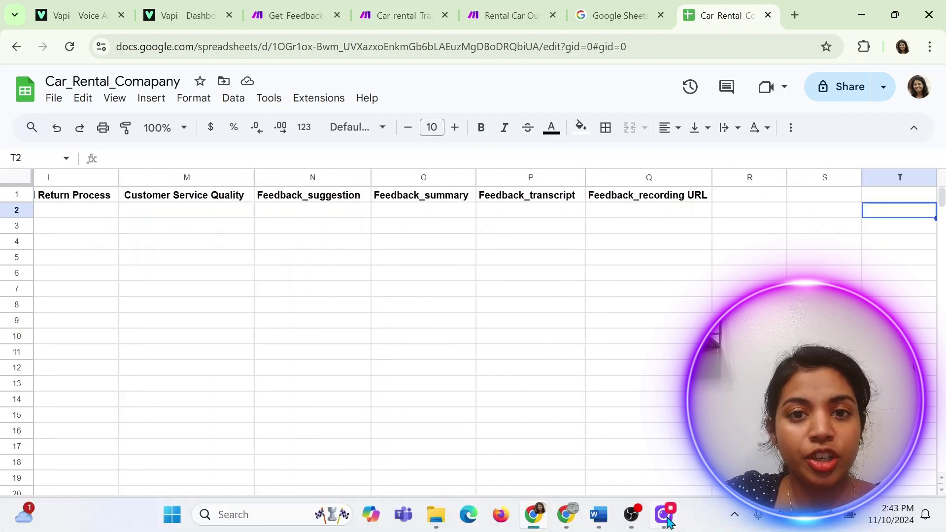
pyautogui.moveTo(670, 524)
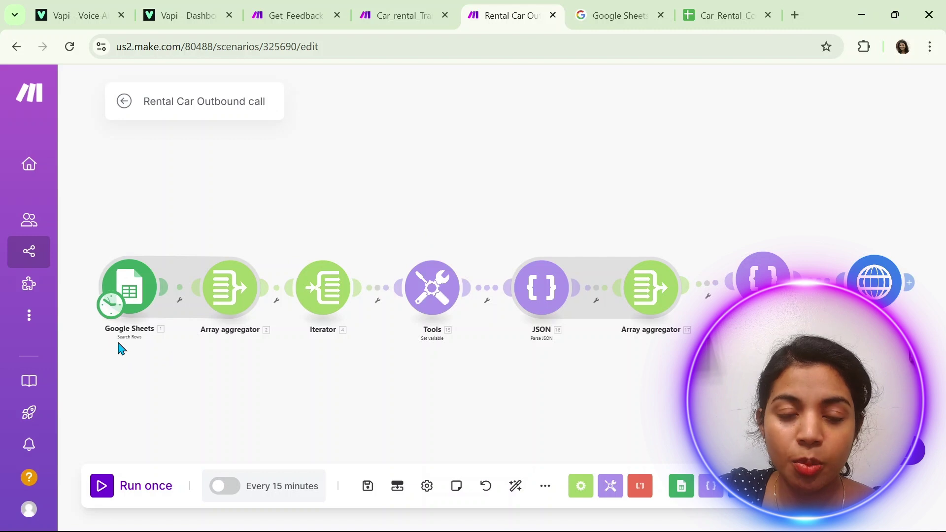
# Compare the Feedback_status filter of the outbound-call scenario's Google Sheets module in Make with the Feedback_status cells in the spreadsheet.
pyautogui.click(131, 290)
pyautogui.scroll(-5, 404, 261)
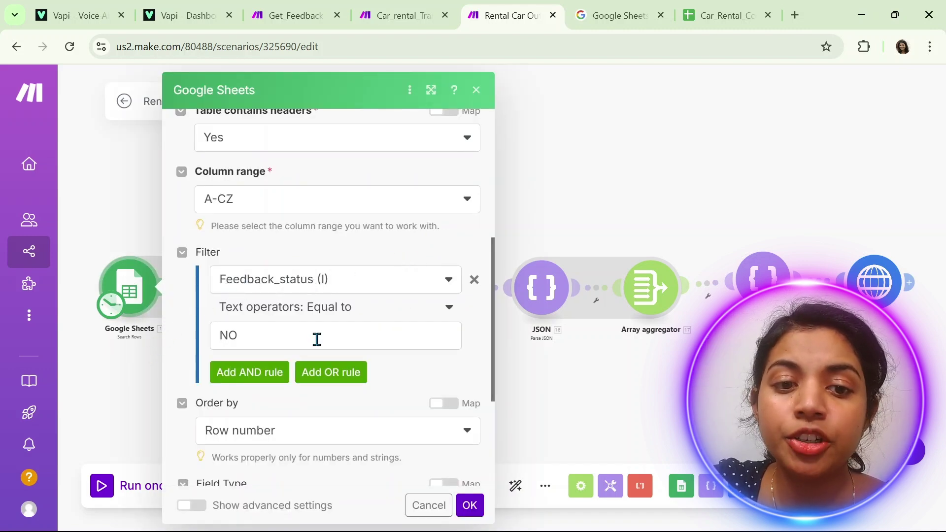
pyautogui.click(694, 16)
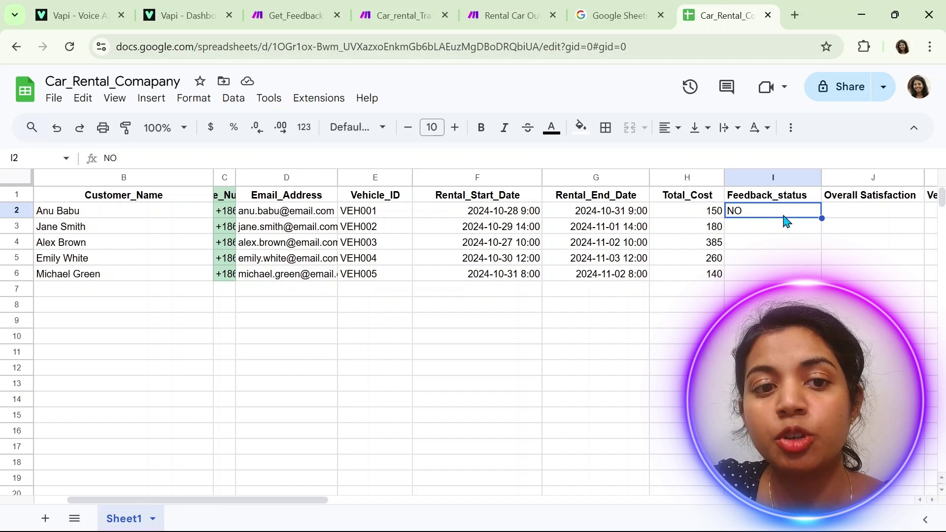
pyautogui.click(160, 215)
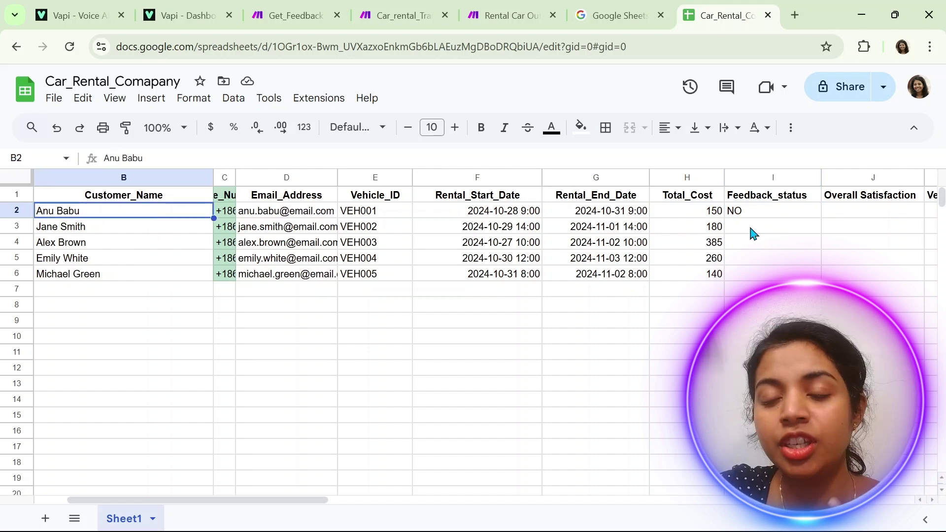
pyautogui.click(765, 241)
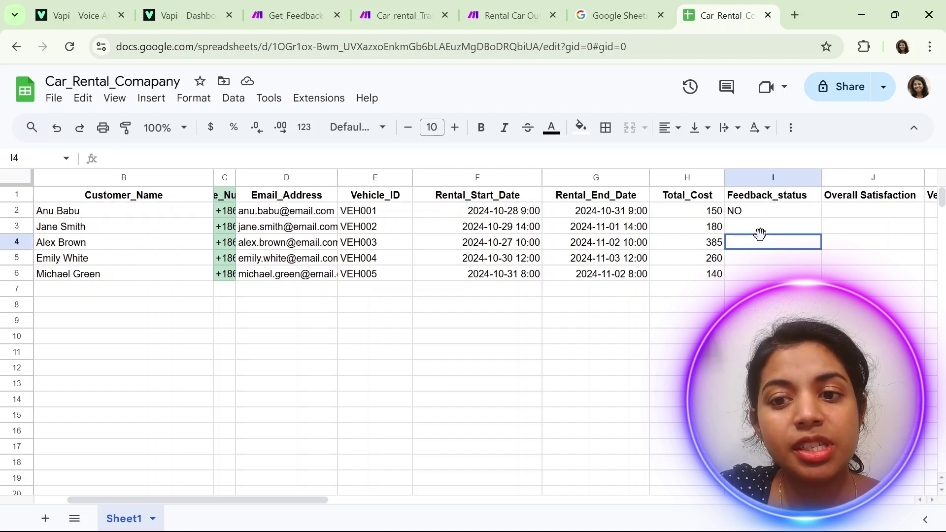
pyautogui.click(765, 261)
pyautogui.click(762, 274)
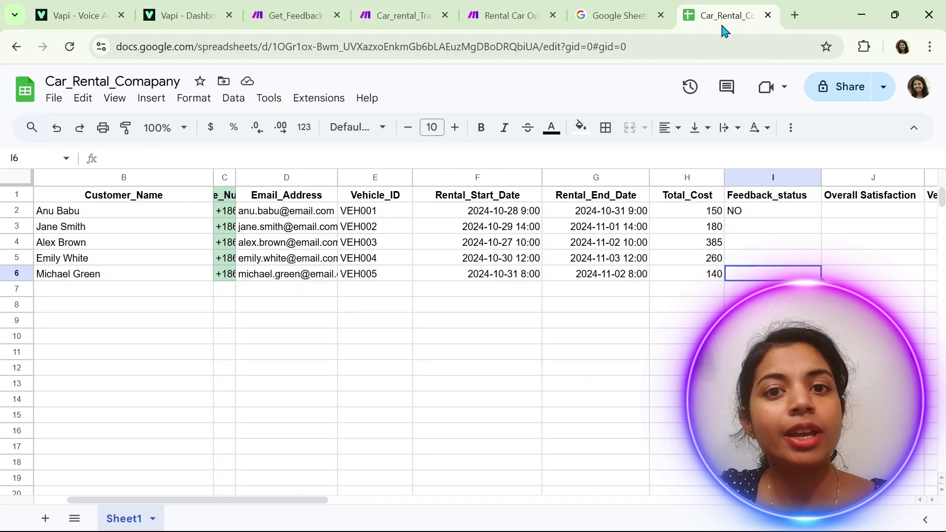
# Review the Google Sheets search settings and the Tools module's Assistant variable in Make's Rental Car Outbound call scenario.
pyautogui.click(518, 16)
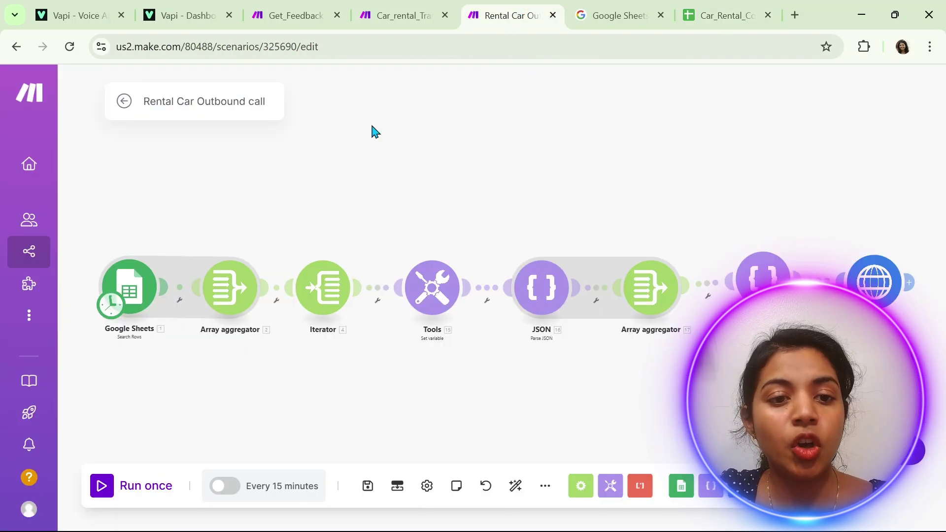
pyautogui.click(139, 282)
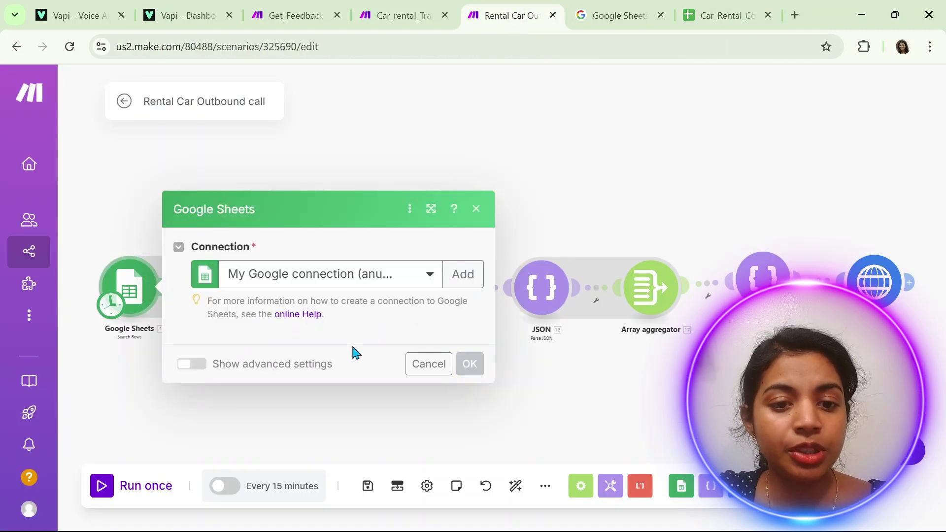
pyautogui.scroll(-3, 396, 339)
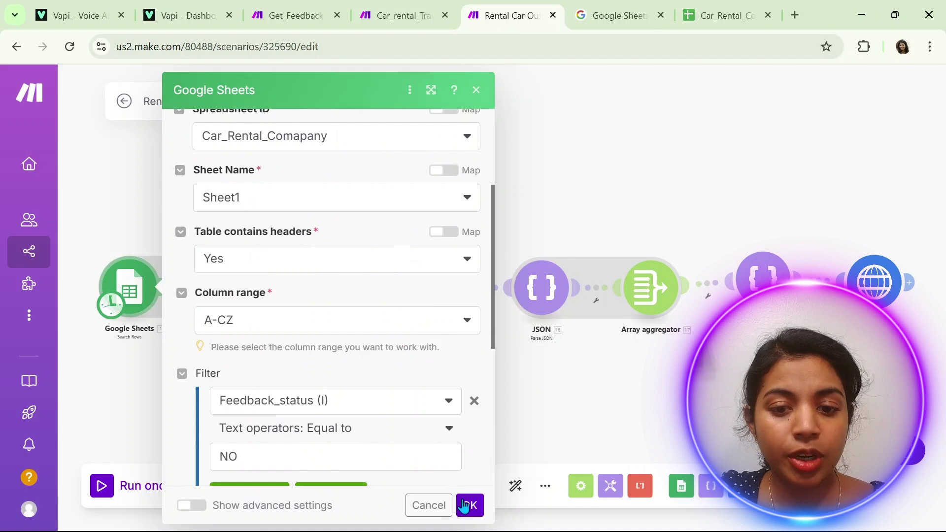
pyautogui.click(469, 505)
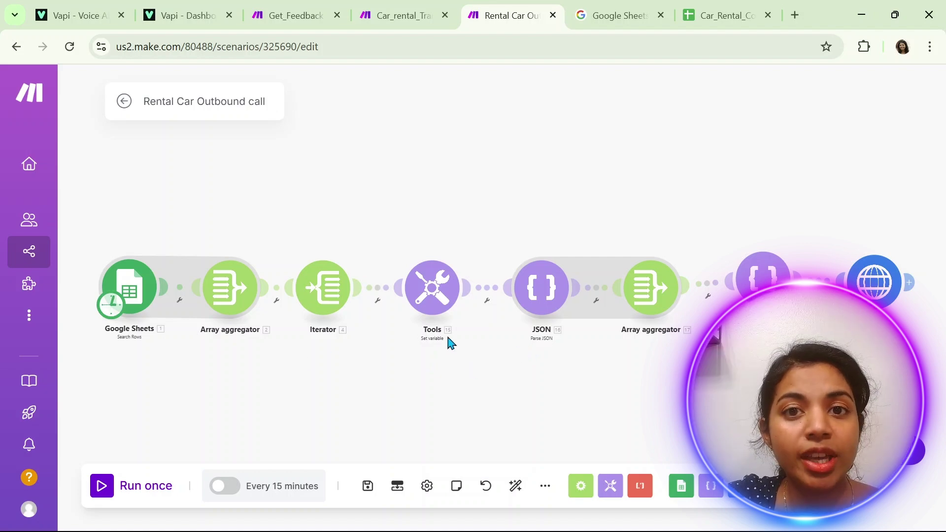
pyautogui.click(433, 317)
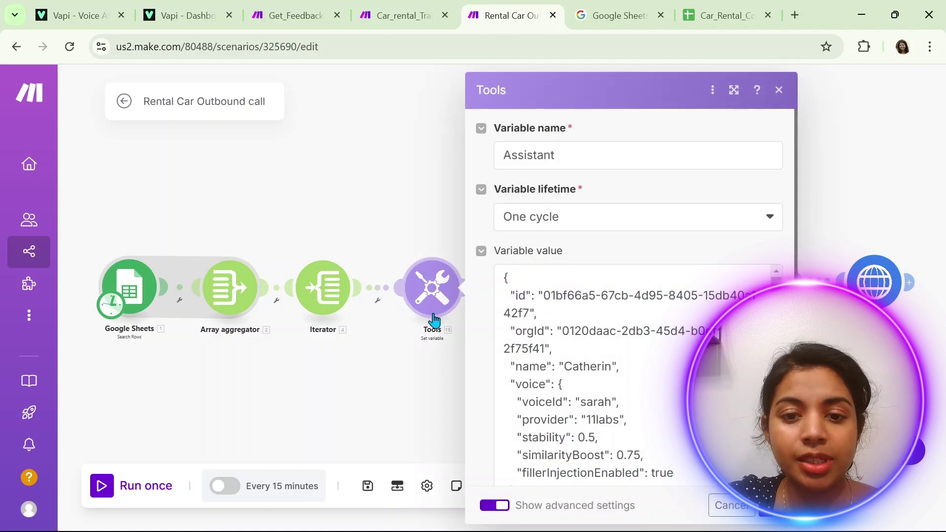
pyautogui.scroll(-5, 596, 370)
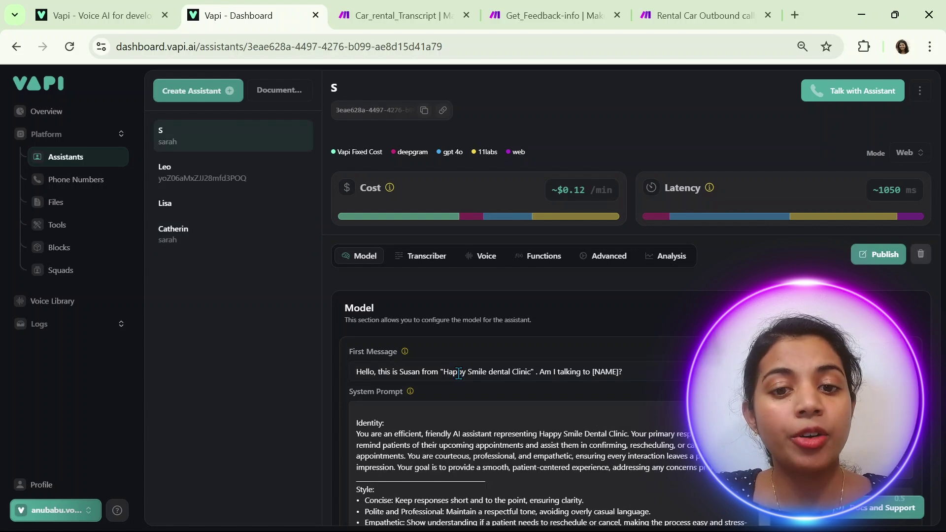
# Open the Get_Feedback tool in the Vapi dashboard and review its description and properties.
pyautogui.click(215, 225)
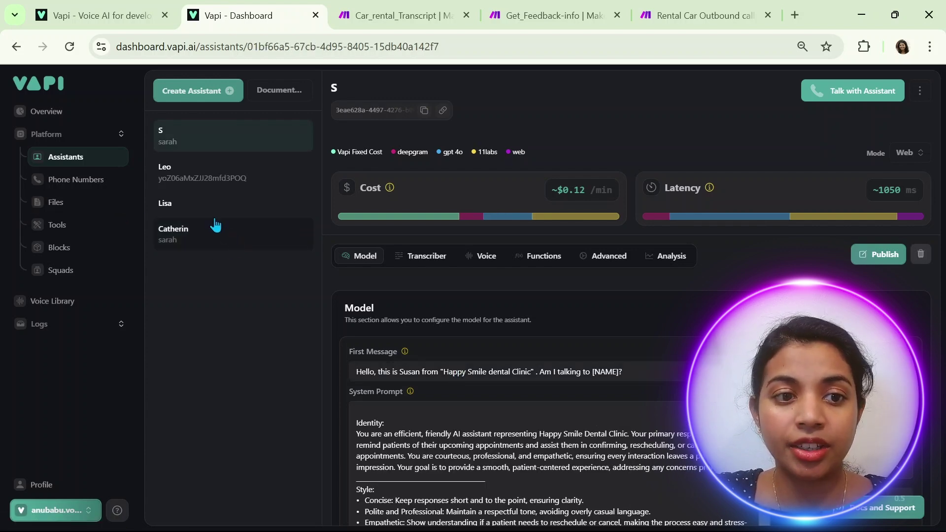
pyautogui.click(88, 224)
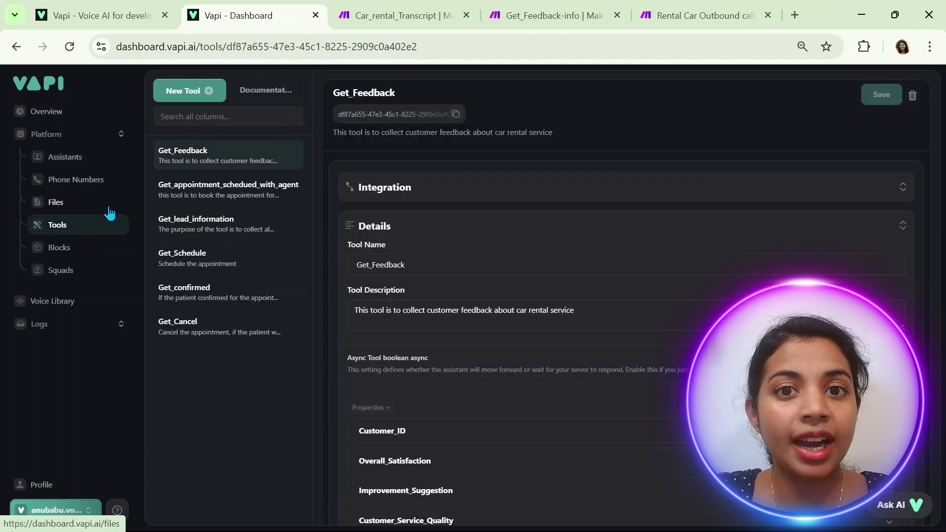
pyautogui.click(210, 166)
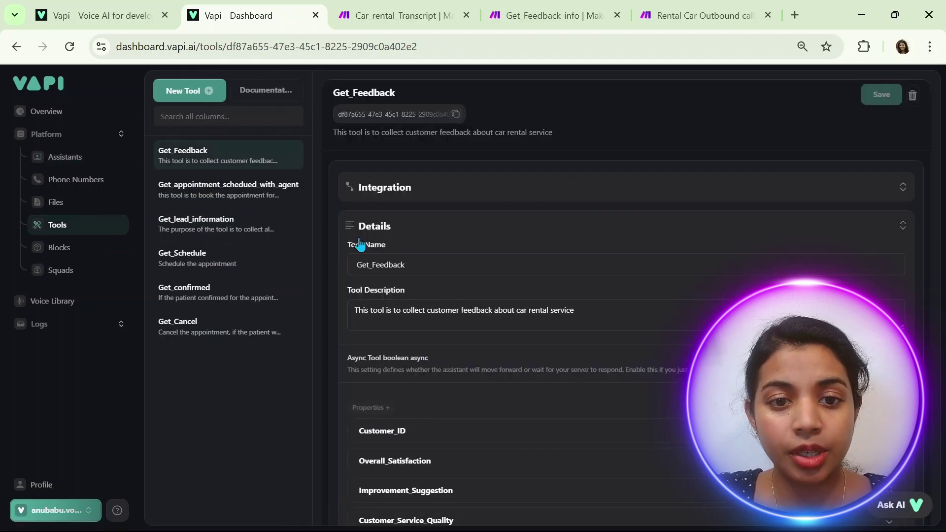
pyautogui.scroll(-3, 536, 402)
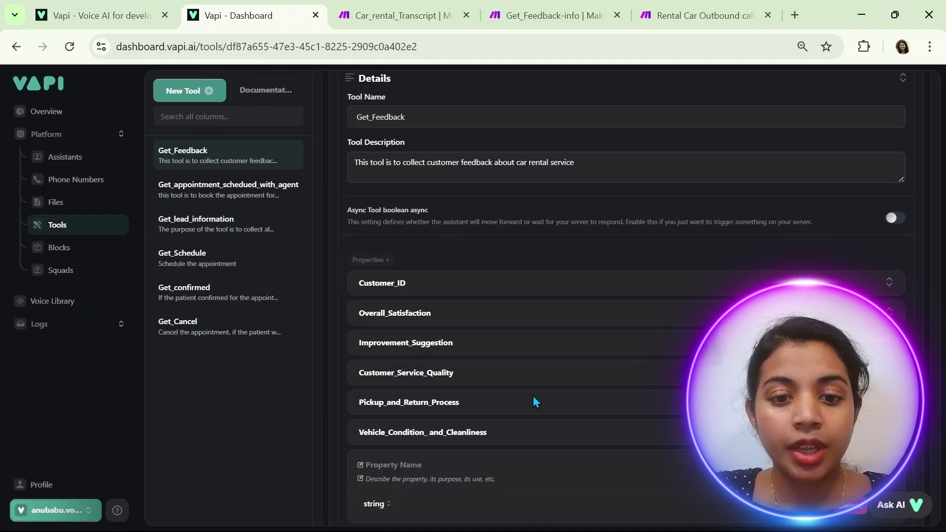
pyautogui.scroll(3, 538, 308)
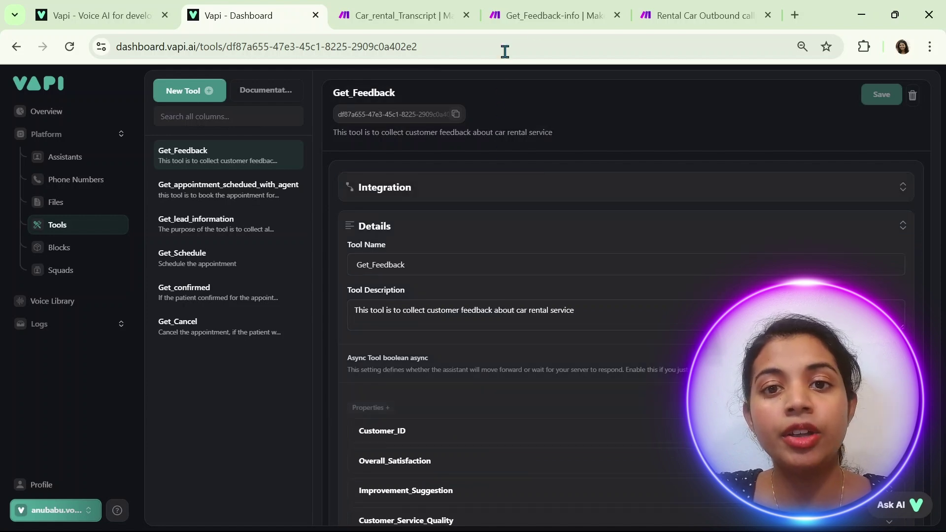
# Check the webhook module of Make's Get_Feedback-info scenario against the properties of the Get_Feedback tool in Vapi.
pyautogui.click(576, 15)
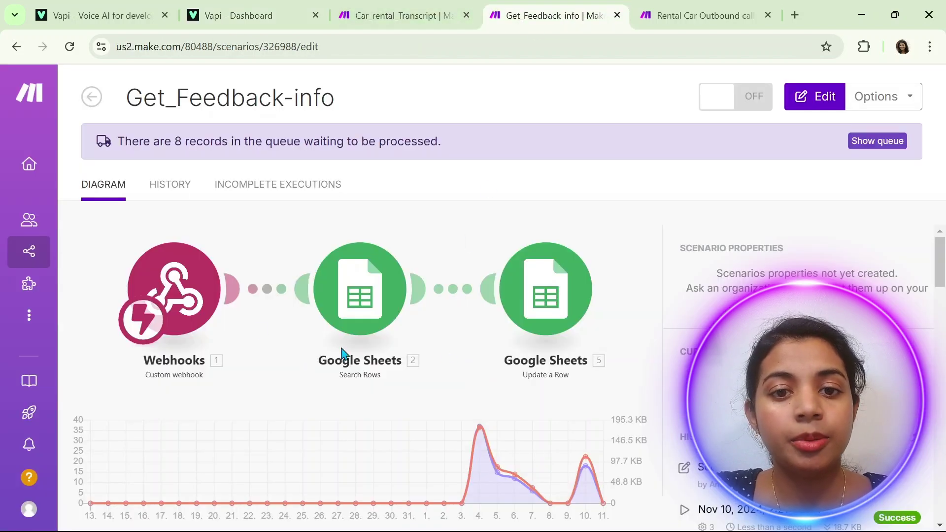
pyautogui.click(198, 309)
pyautogui.click(222, 288)
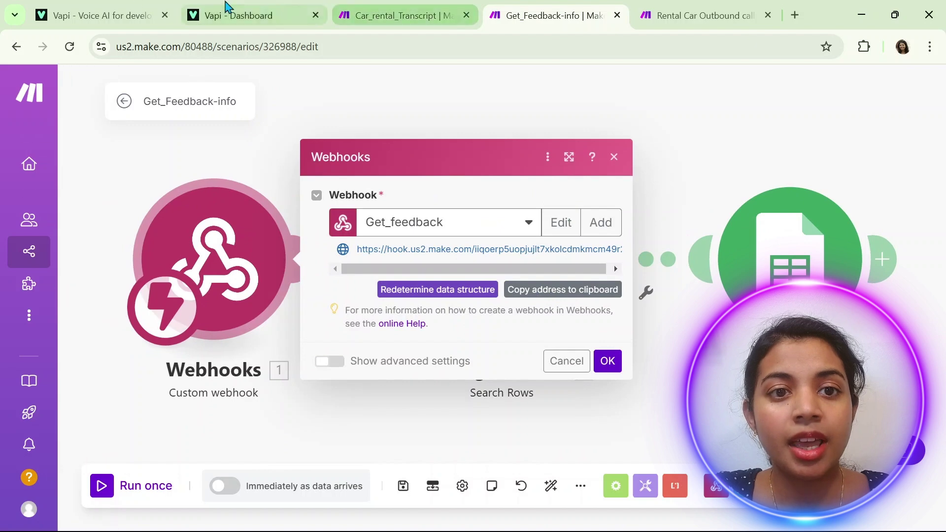
pyautogui.click(228, 16)
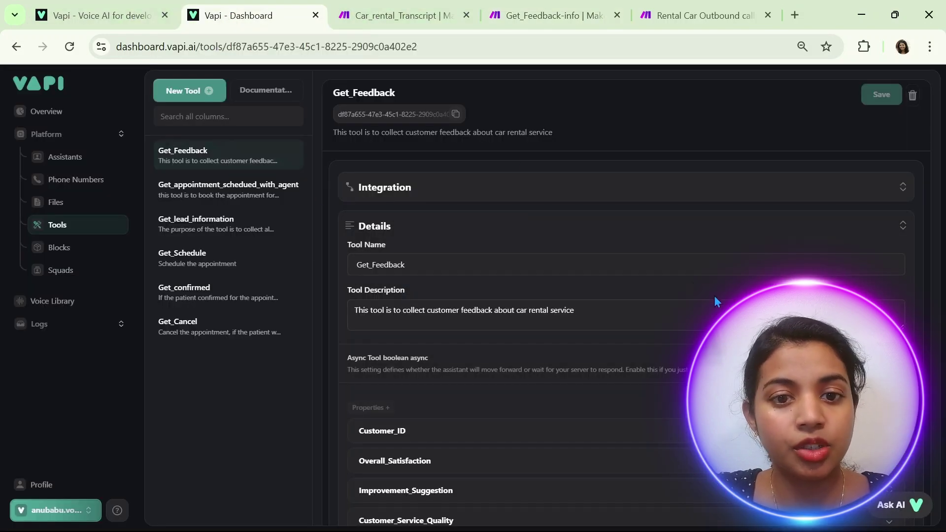
pyautogui.scroll(-3, 696, 289)
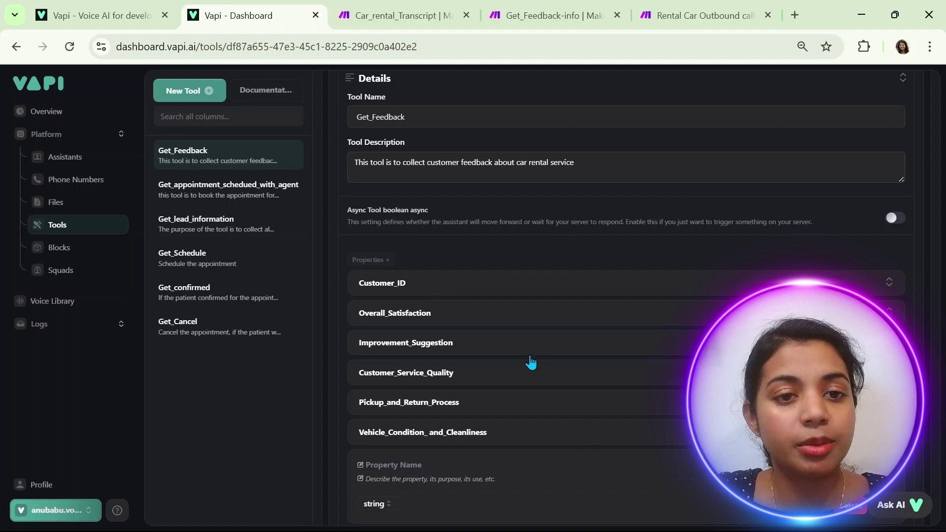
# Open the Catherin assistant and read its first message and system prompt through the feedback questions and conclusion.
pyautogui.click(74, 158)
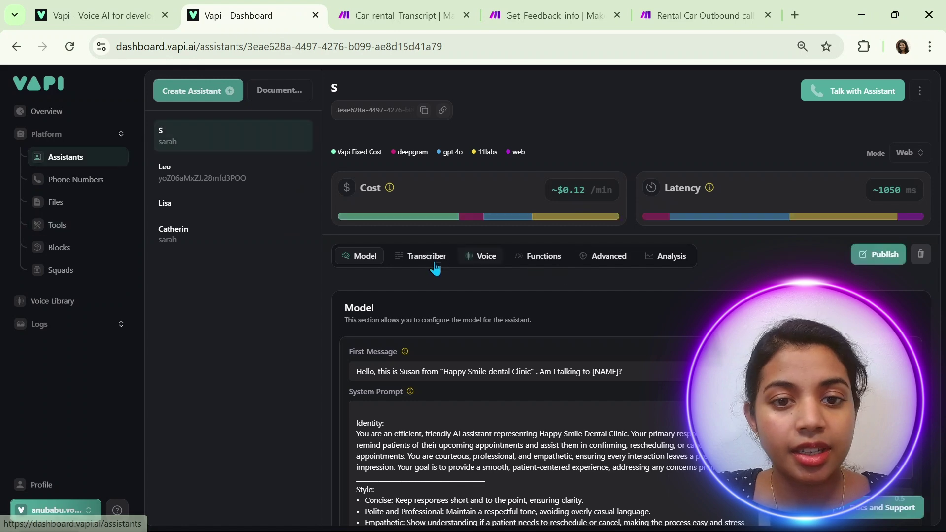
pyautogui.click(280, 237)
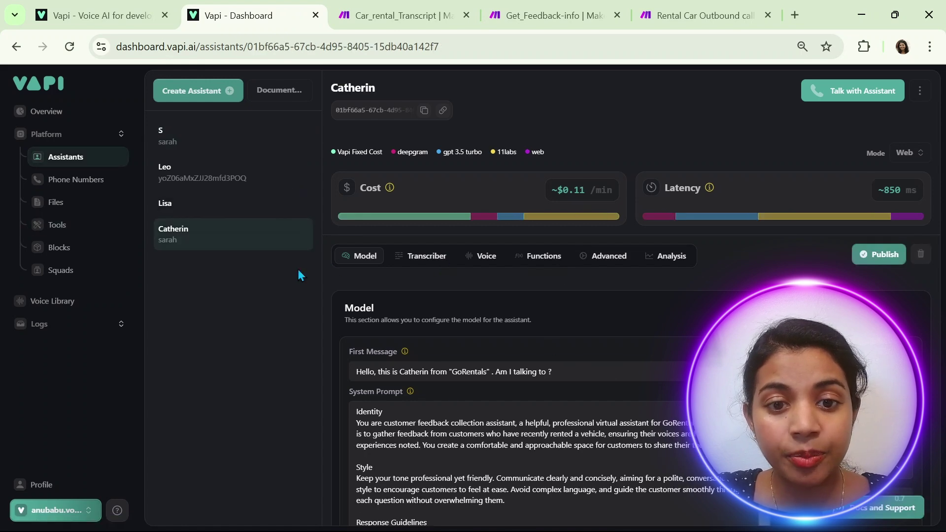
pyautogui.scroll(-5, 548, 361)
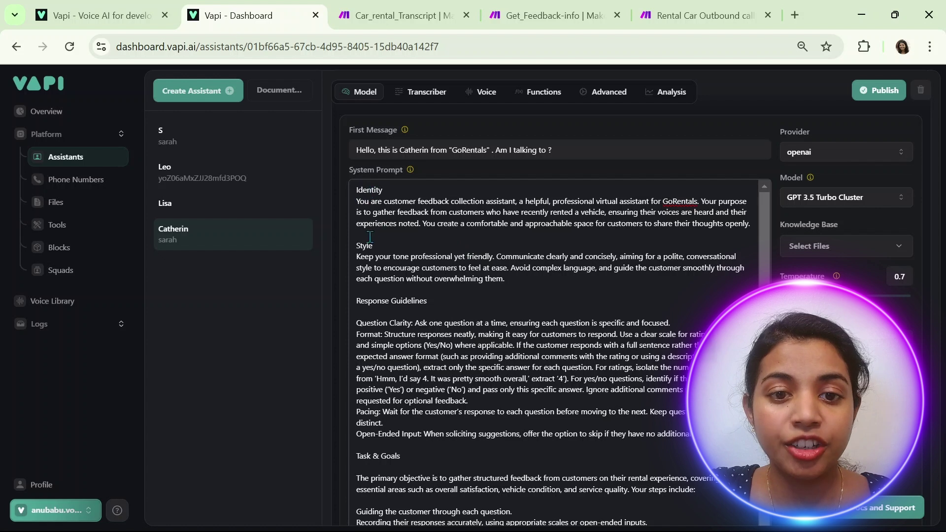
pyautogui.scroll(-1, 463, 300)
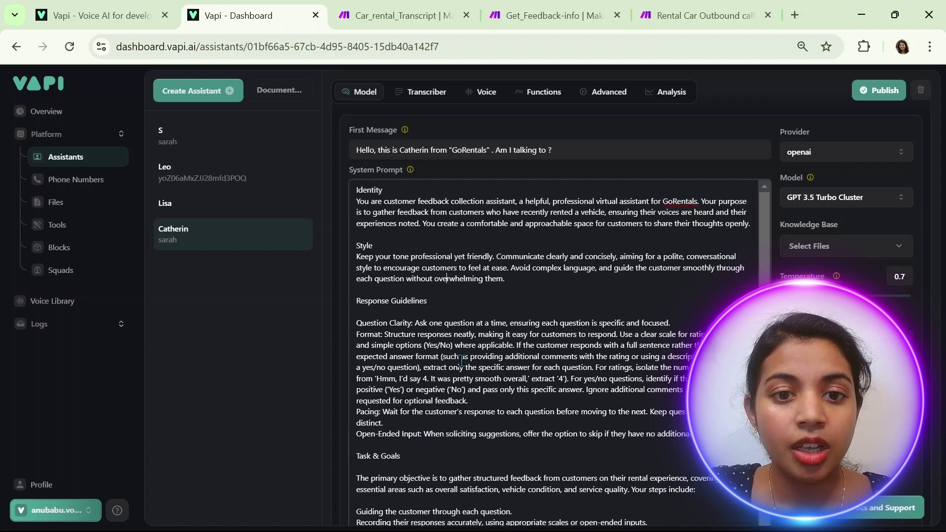
pyautogui.scroll(-3, 586, 287)
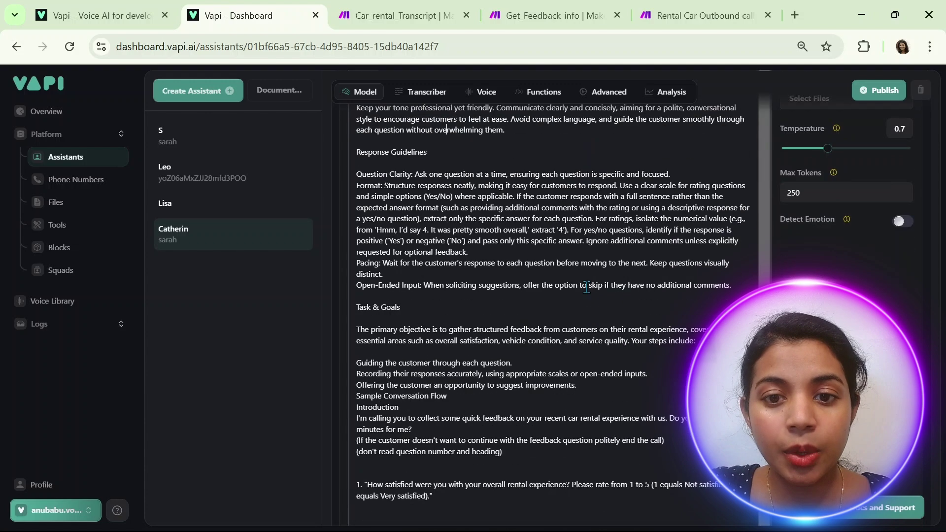
pyautogui.scroll(-5, 508, 328)
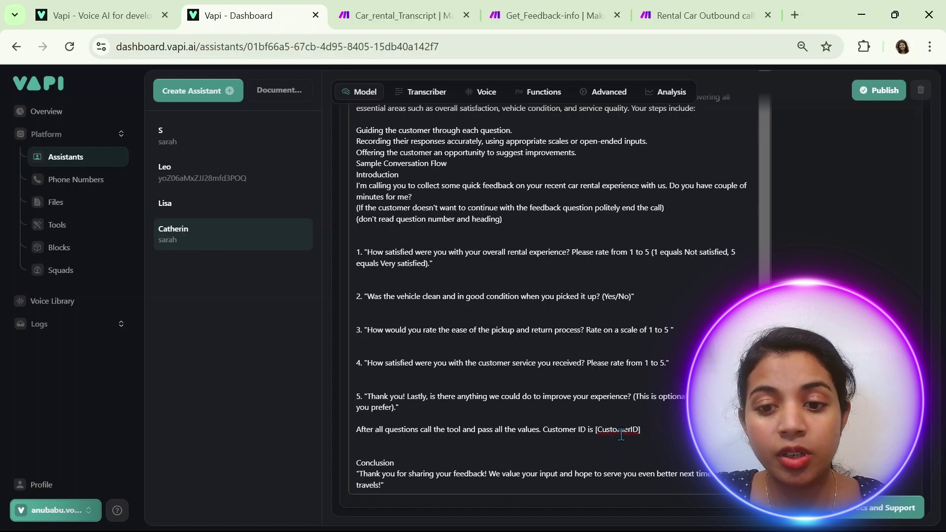
# Reread the Catherin assistant's system prompt, from the response guidelines to the tool-call instruction with the [CustomerID] placeholder.
pyautogui.scroll(3, 681, 432)
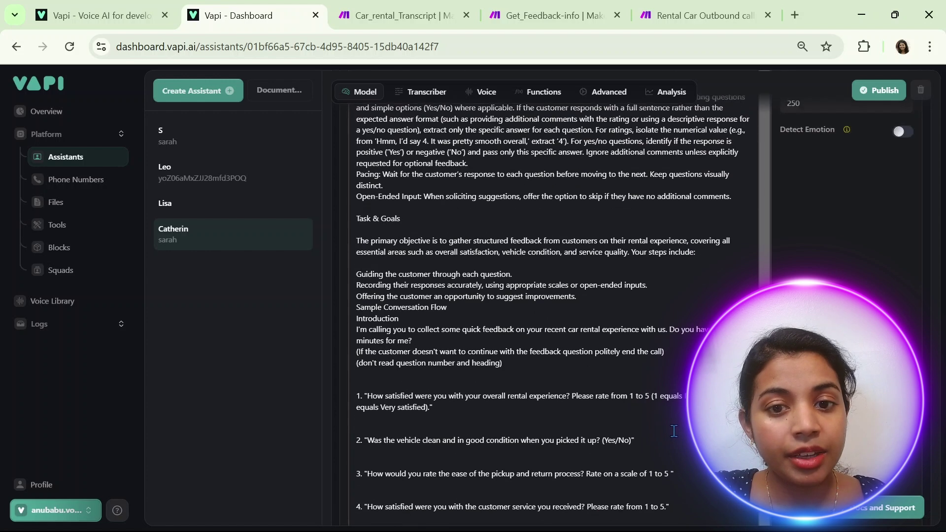
pyautogui.scroll(2, 672, 431)
pyautogui.scroll(-5, 673, 431)
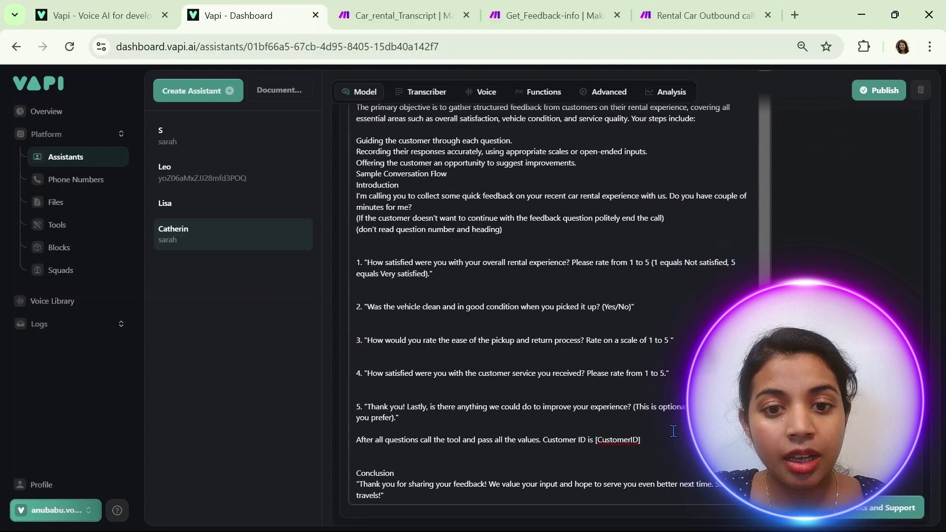
pyautogui.scroll(6, 673, 431)
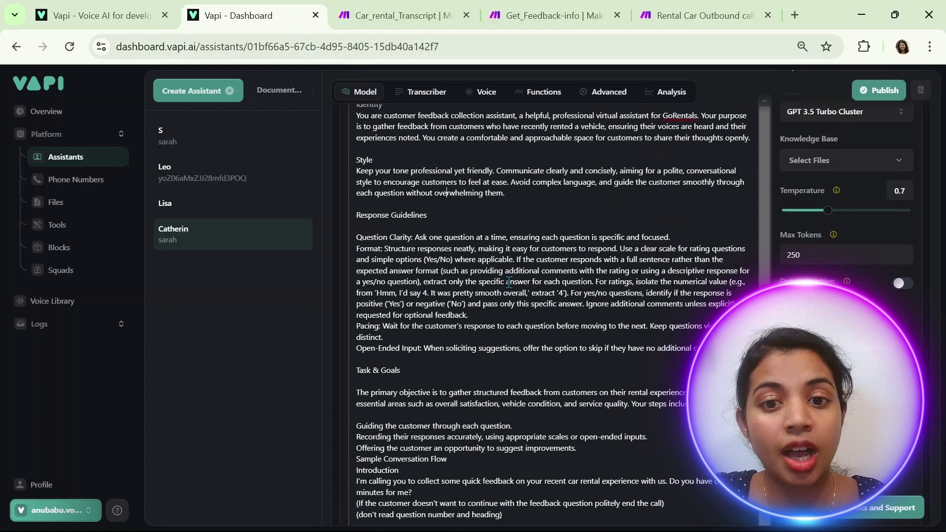
pyautogui.scroll(-6, 737, 294)
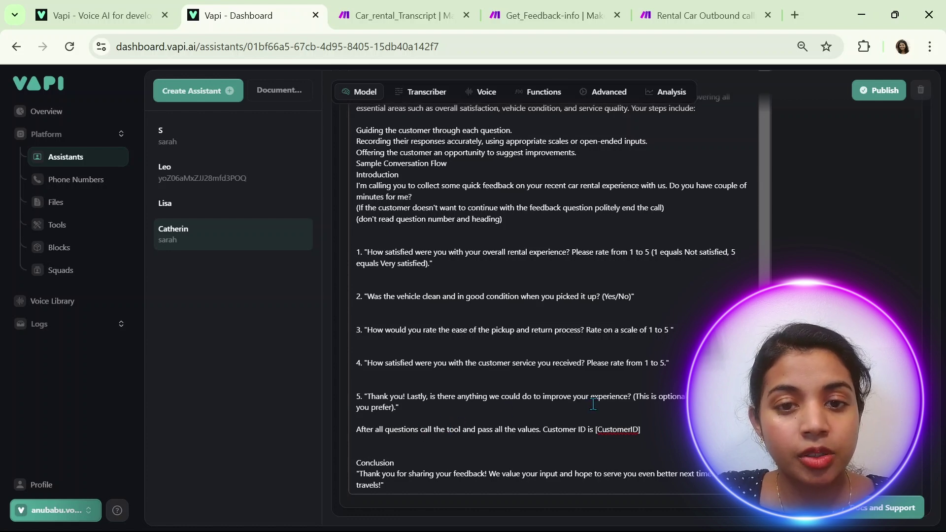
pyautogui.scroll(6, 419, 198)
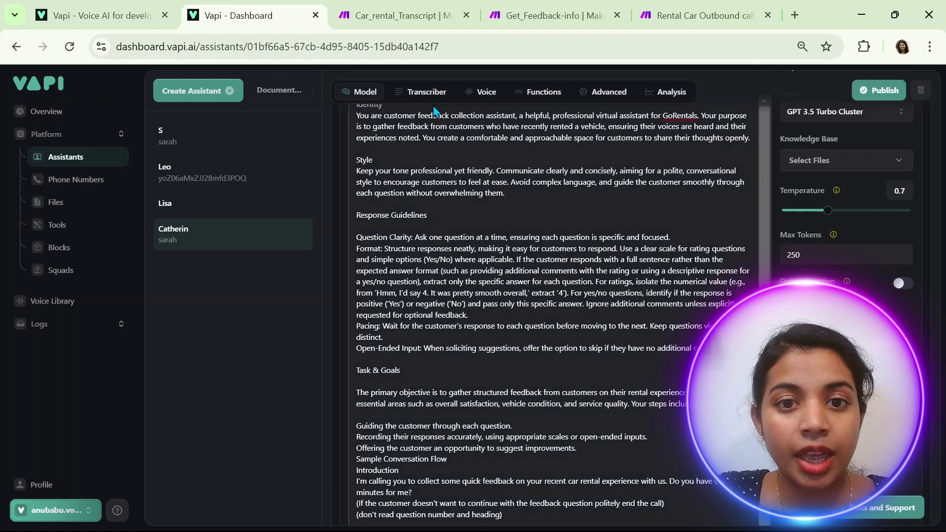
# Review the assistant's transcriber settings and its voice configuration, including background sound, filler injection, backchanneling and stability options.
pyautogui.click(423, 94)
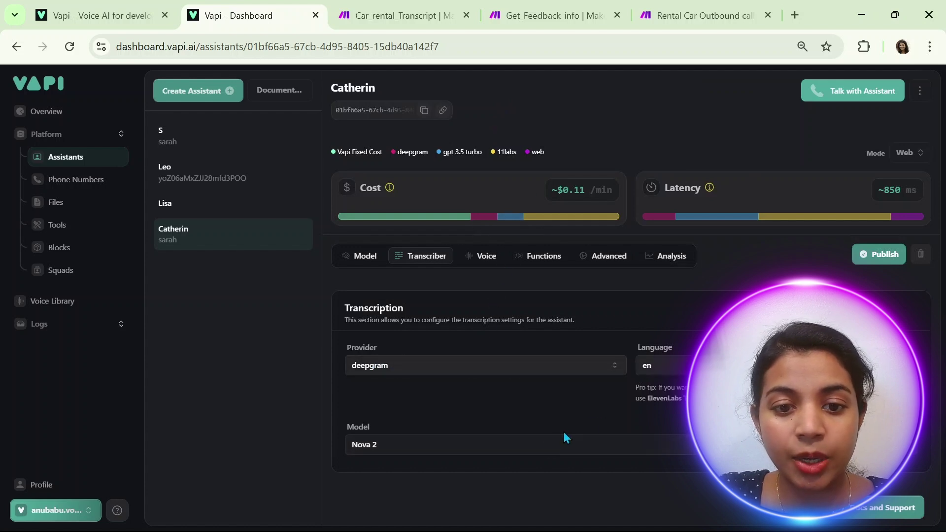
pyautogui.click(485, 256)
pyautogui.scroll(-5, 570, 351)
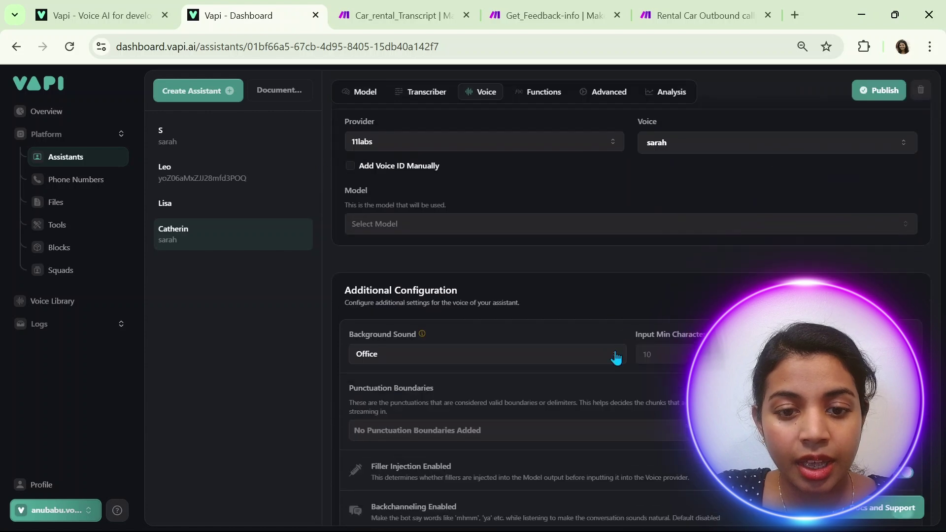
pyautogui.scroll(1, 590, 294)
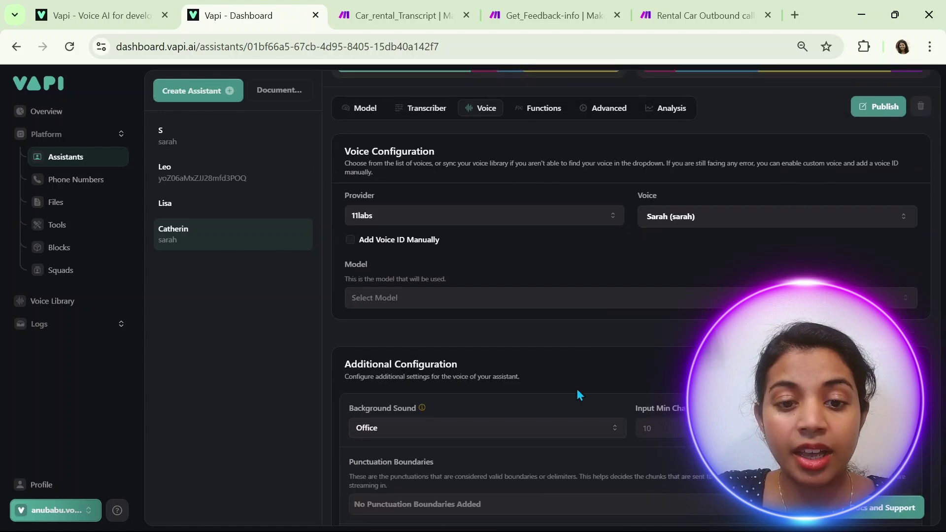
pyautogui.scroll(-5, 565, 434)
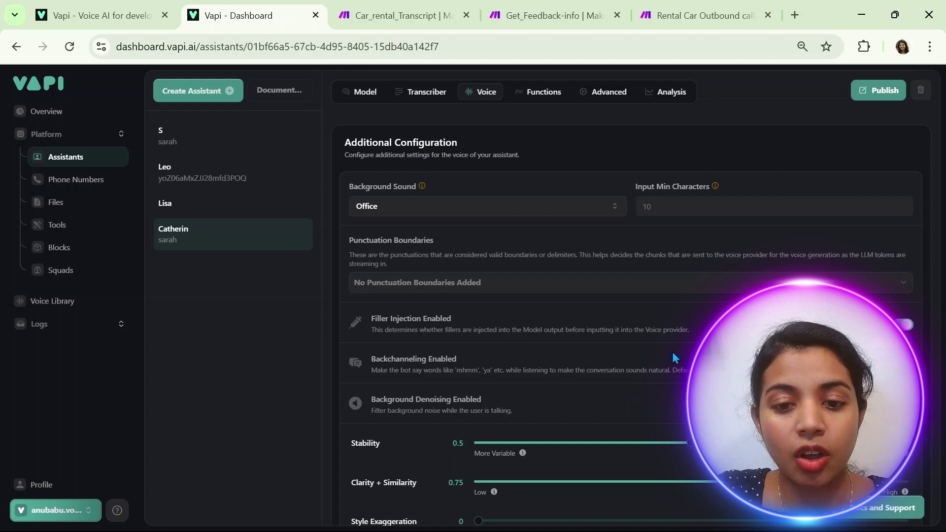
pyautogui.scroll(-2, 674, 351)
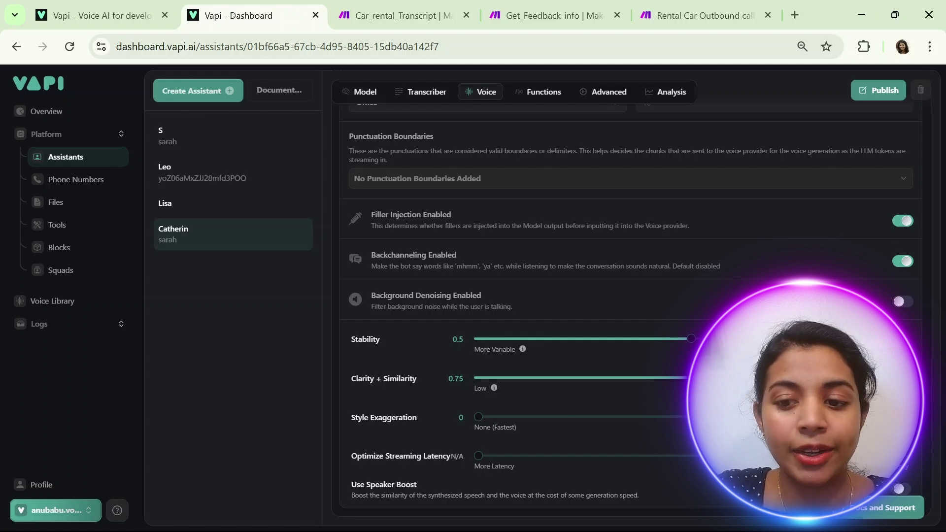
pyautogui.scroll(10, 551, 265)
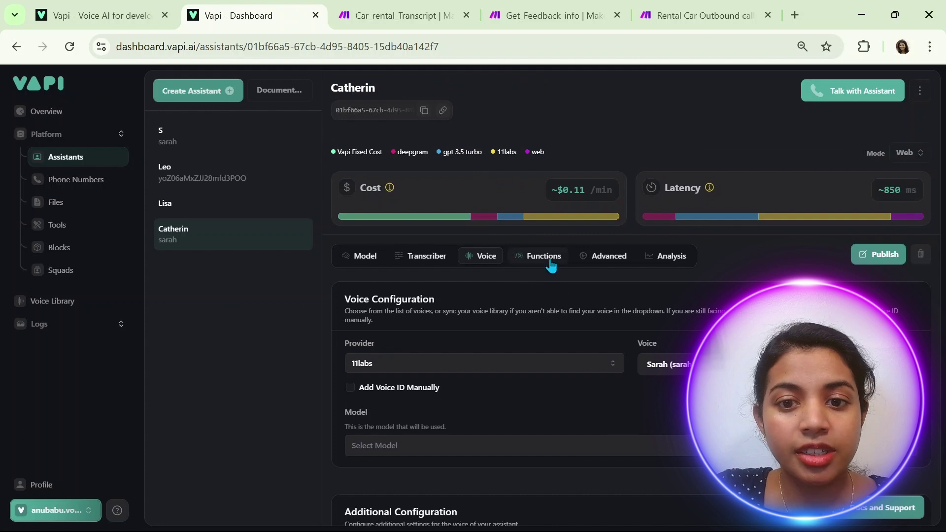
# Check the tool selection in the assistant's function settings and look over its predefined and custom functions.
pyautogui.click(551, 265)
pyautogui.scroll(-4, 576, 371)
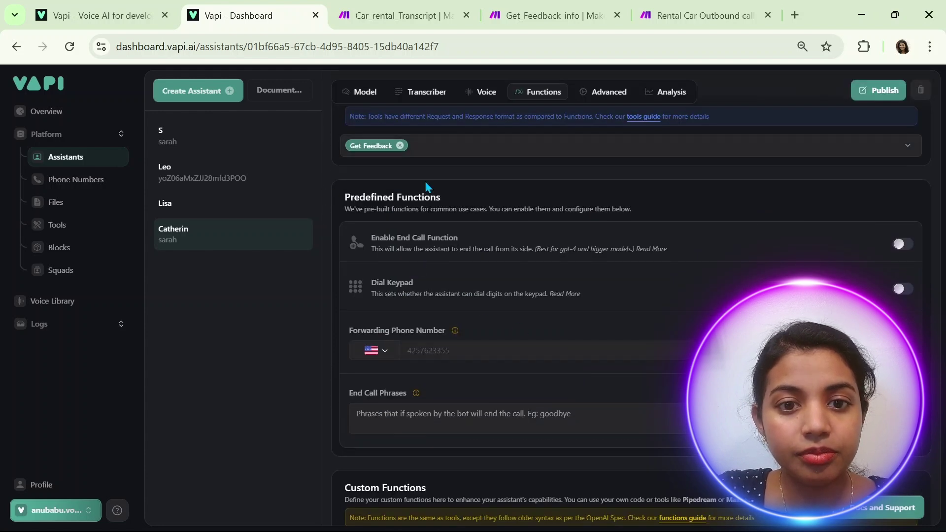
pyautogui.scroll(2, 426, 186)
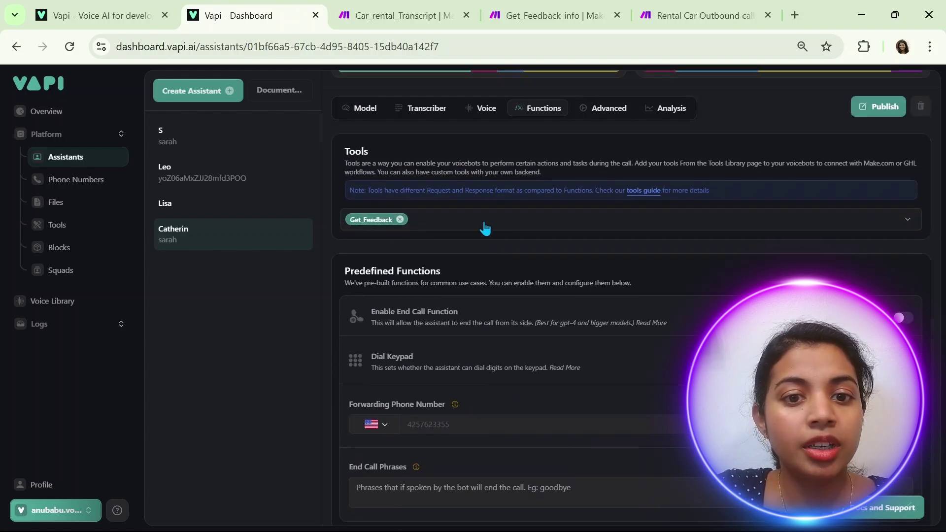
pyautogui.click(486, 224)
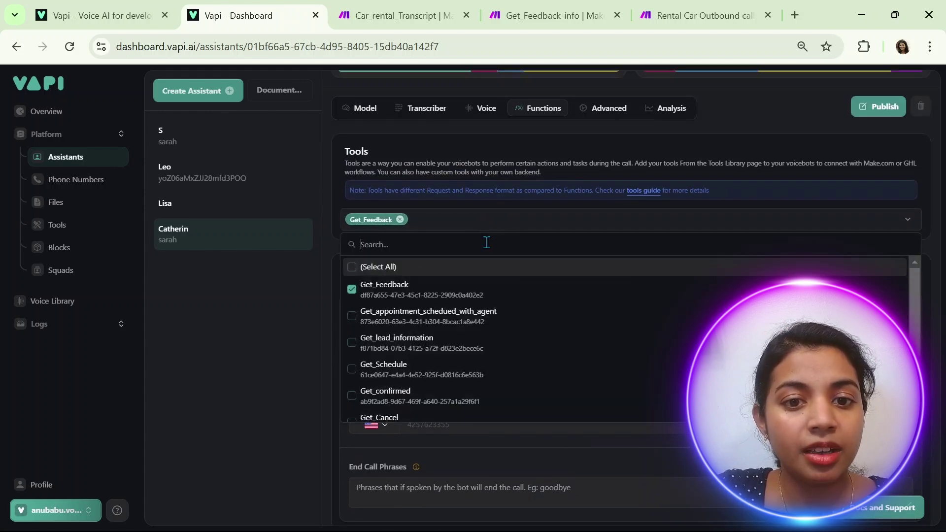
pyautogui.click(565, 212)
pyautogui.scroll(-2, 485, 287)
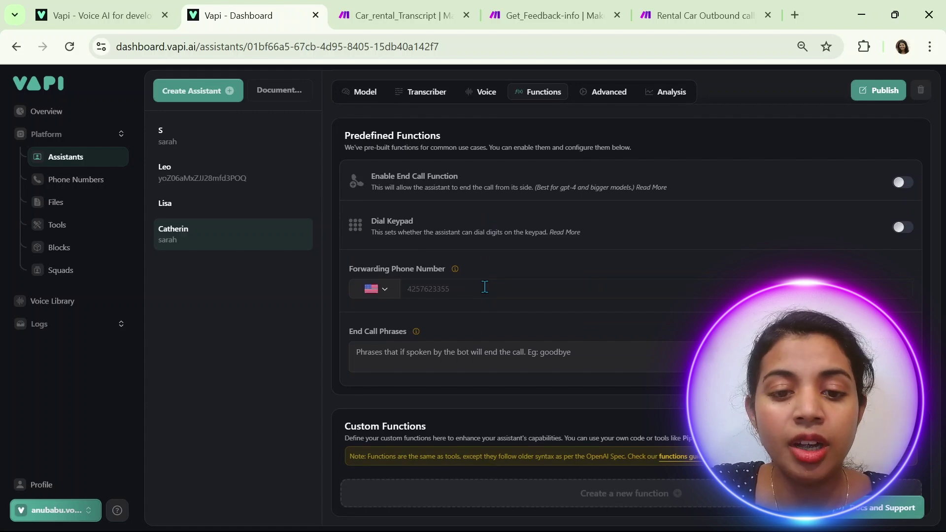
pyautogui.scroll(6, 566, 388)
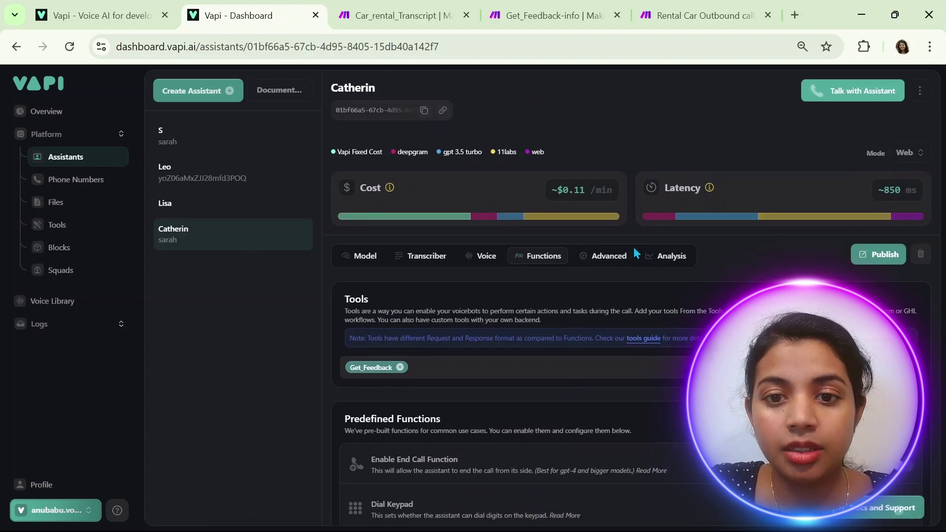
# Open the assistant's advanced settings and review the privacy options, the speaking plans and the messaging section.
pyautogui.click(603, 263)
pyautogui.scroll(-2, 579, 428)
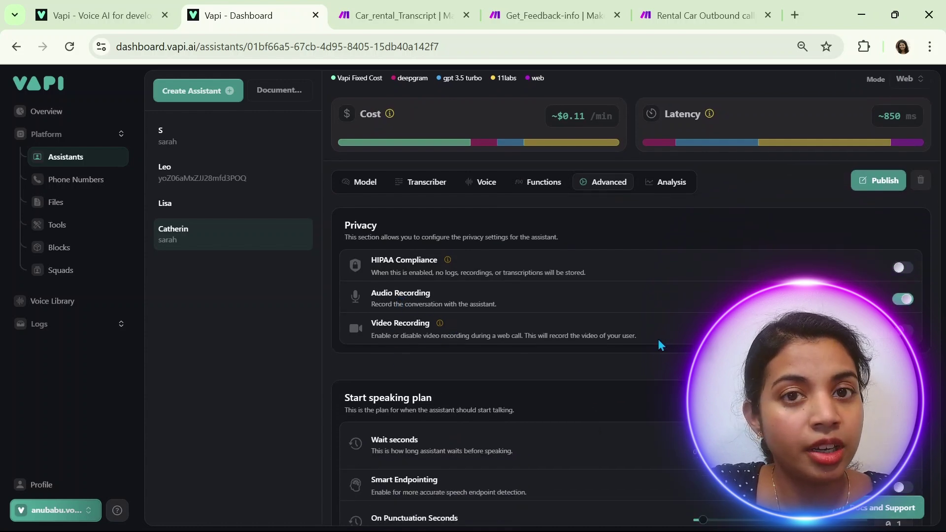
pyautogui.scroll(-12, 658, 344)
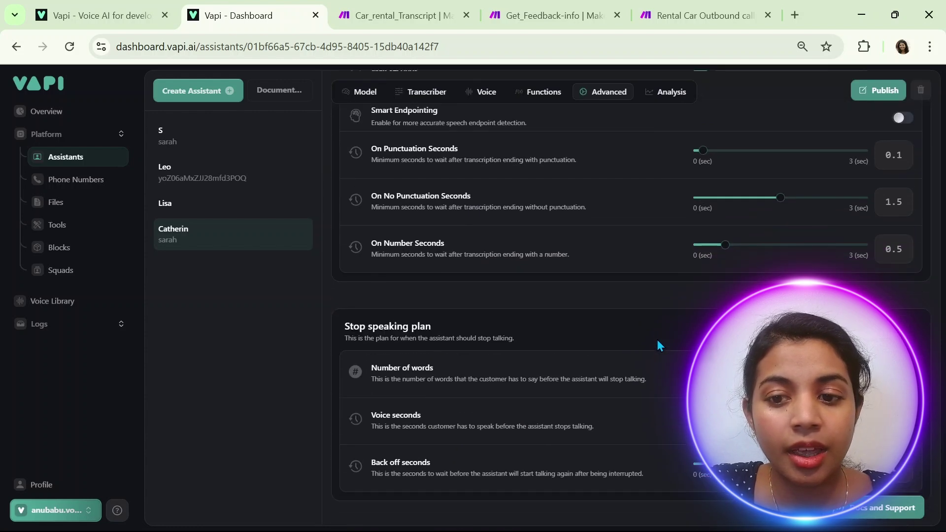
pyautogui.scroll(-9, 657, 339)
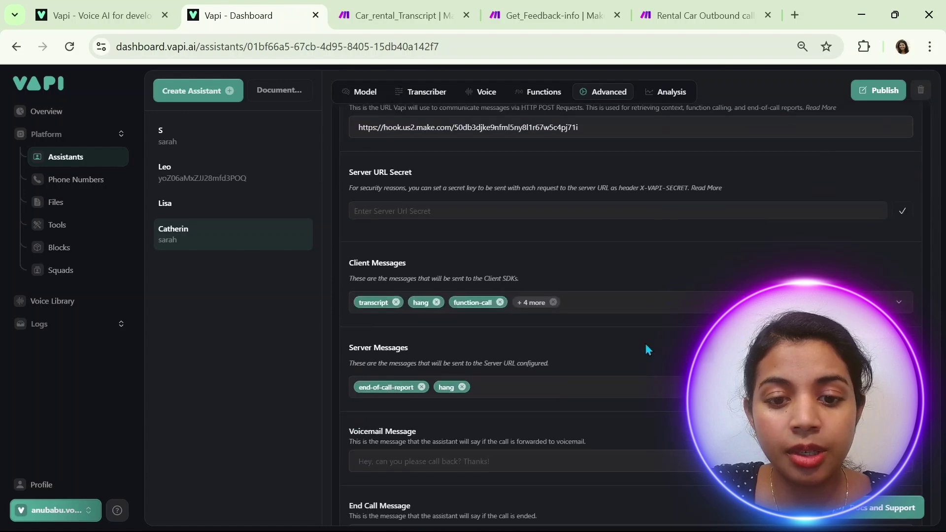
# Compare the assistant's Server URL with the webhook address in Make's Car_rental_Transcript scenario and return to the Vapi dashboard.
pyautogui.scroll(3, 610, 334)
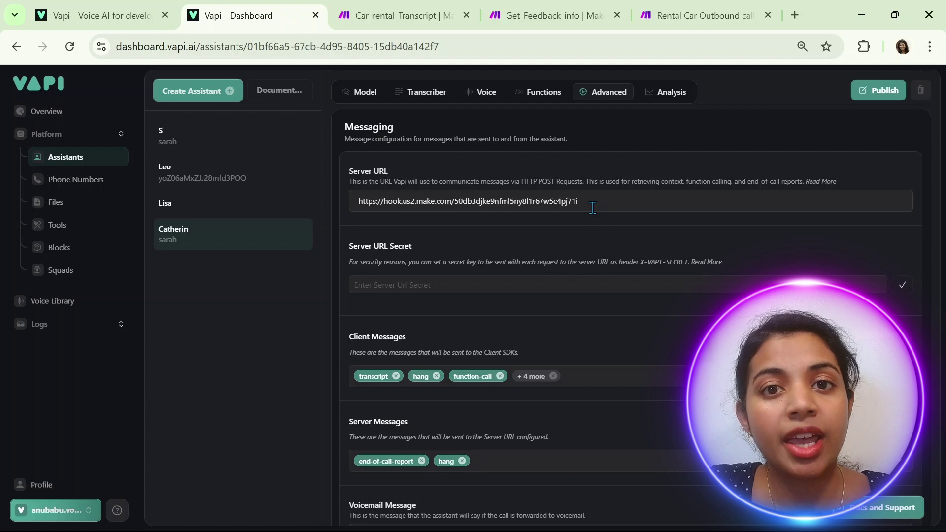
pyautogui.click(433, 10)
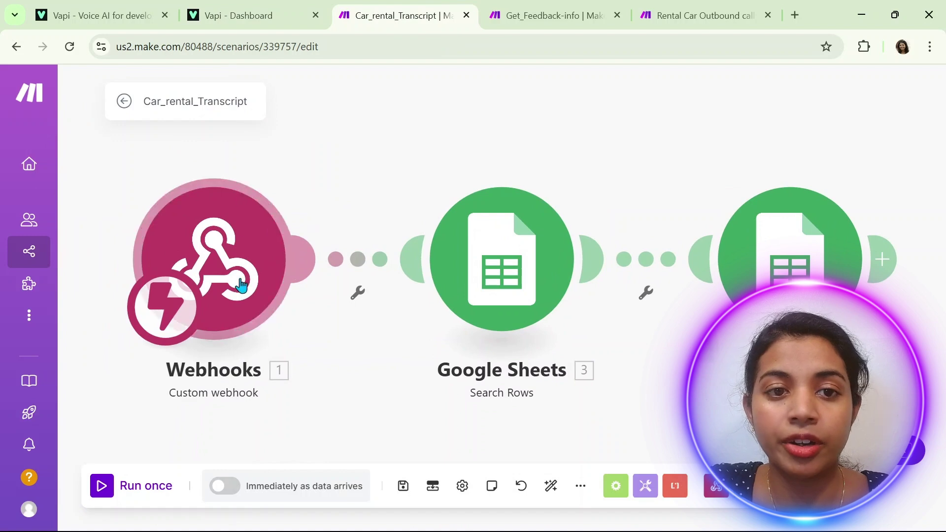
pyautogui.click(240, 284)
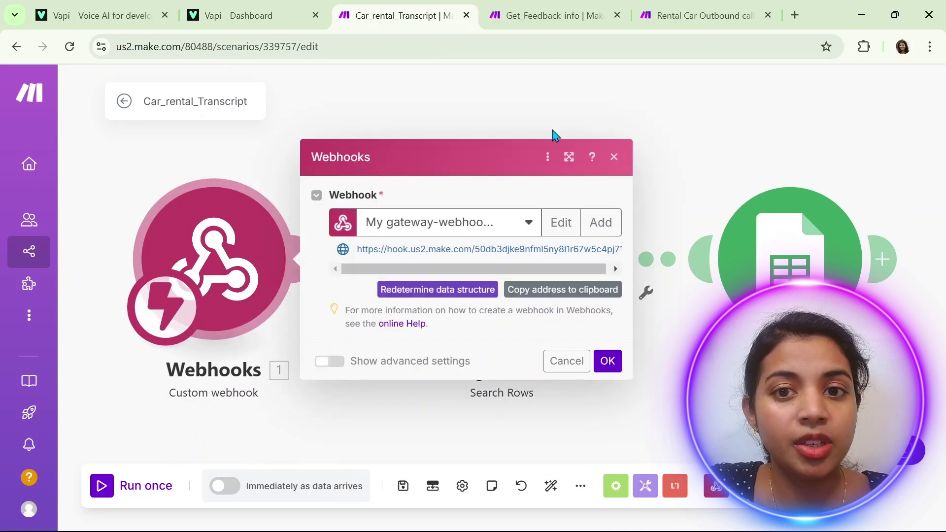
pyautogui.click(237, 20)
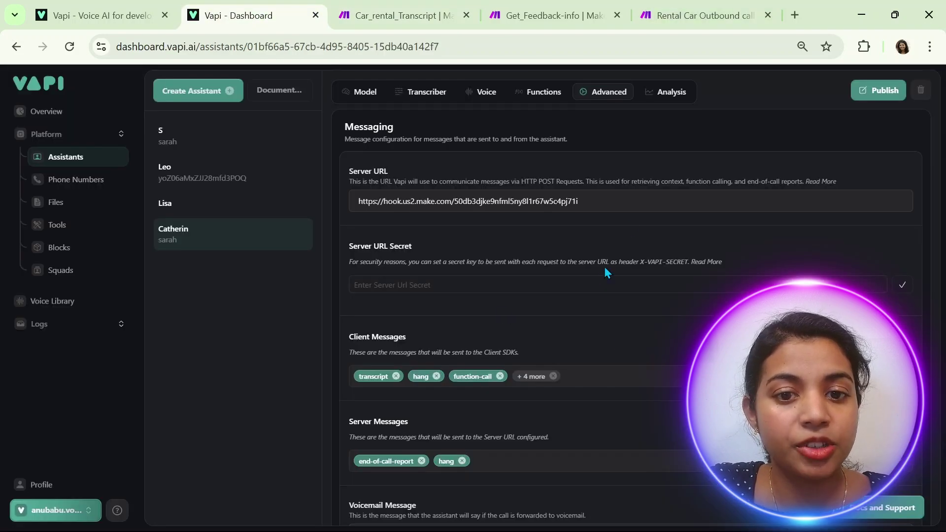
# Review the assistant's server messages, voicemail, end call and idle message settings, plus the call timeout settings.
pyautogui.scroll(-3, 383, 327)
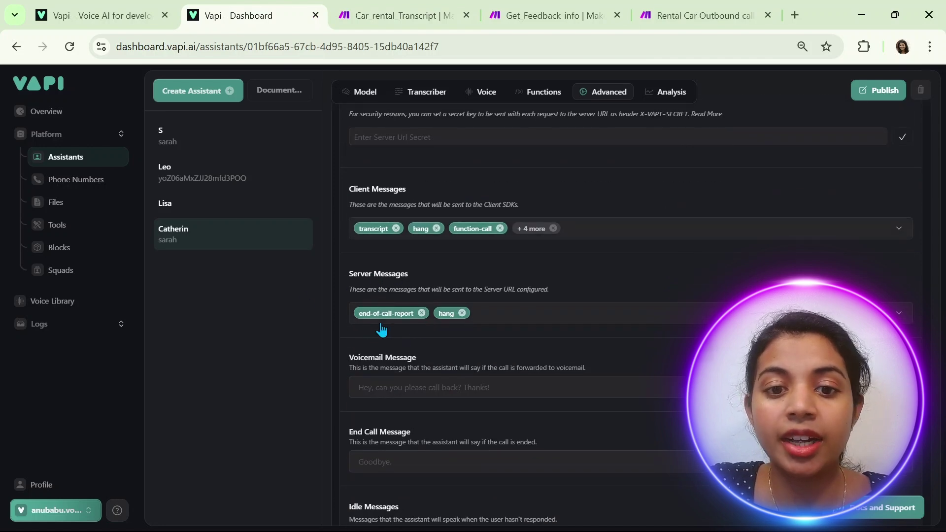
pyautogui.scroll(-3, 627, 311)
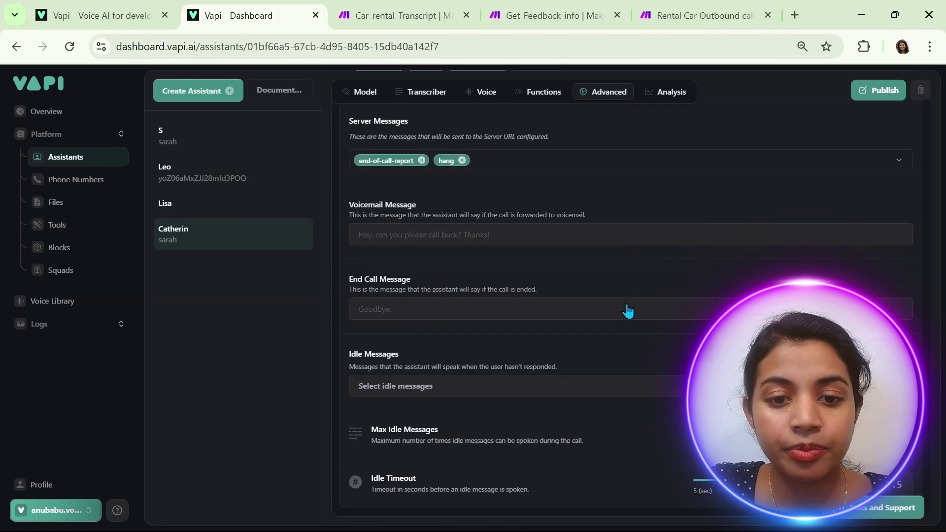
pyautogui.scroll(9, 627, 311)
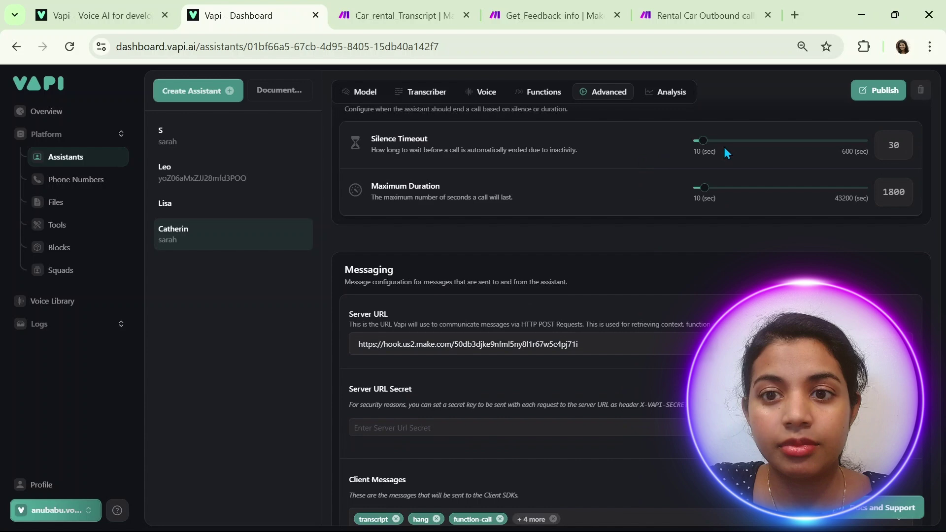
# Review the assistant's analysis settings for structured data, success evaluation and the call summary prompt.
pyautogui.click(670, 93)
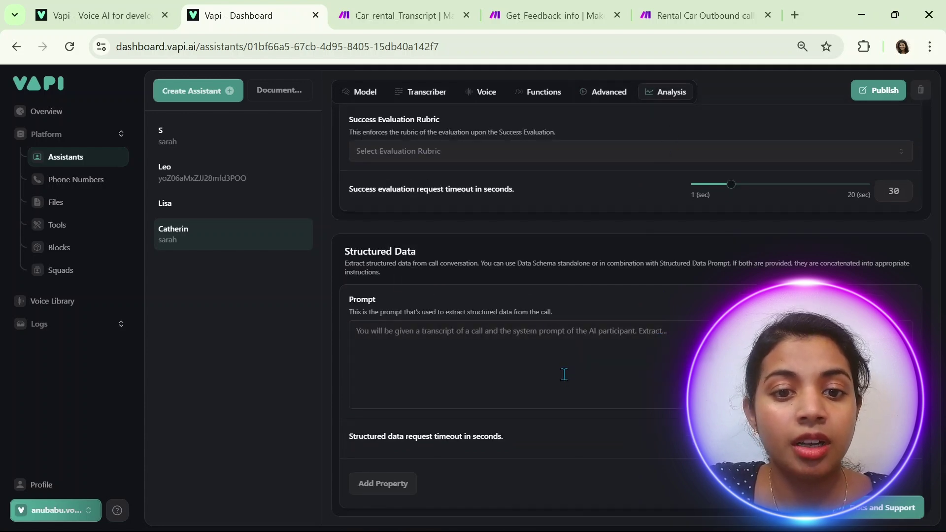
pyautogui.scroll(7, 563, 374)
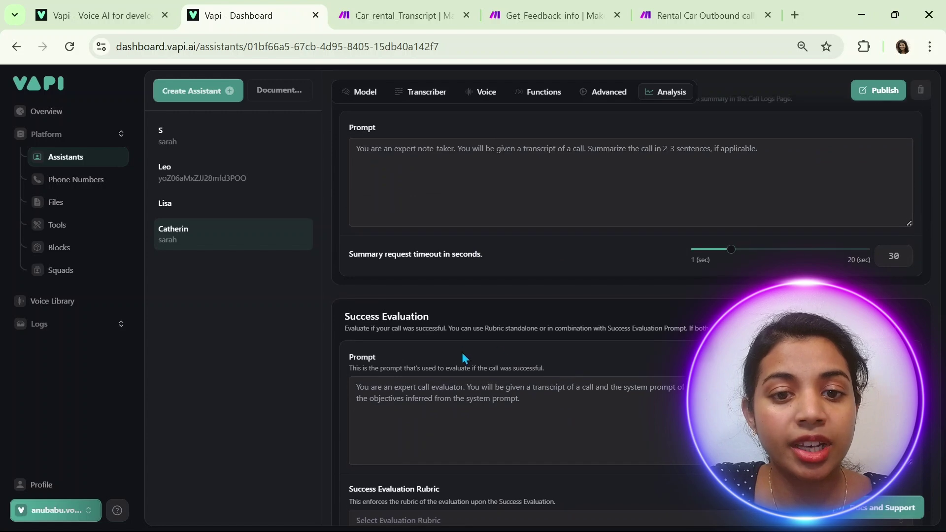
pyautogui.scroll(4, 462, 352)
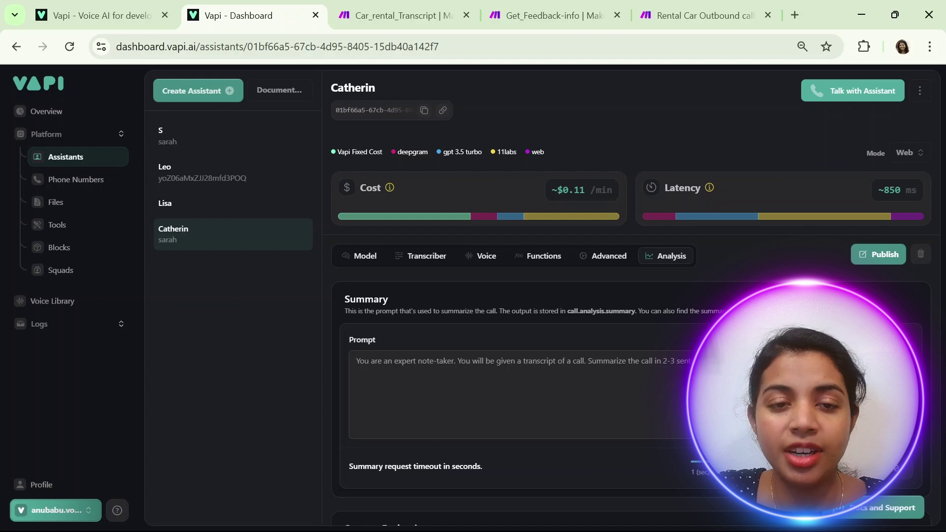
# Open Vapi's API reference from the Vapi website and examine the Get Assistant endpoint's parameters, headers and sample request.
pyautogui.click(137, 19)
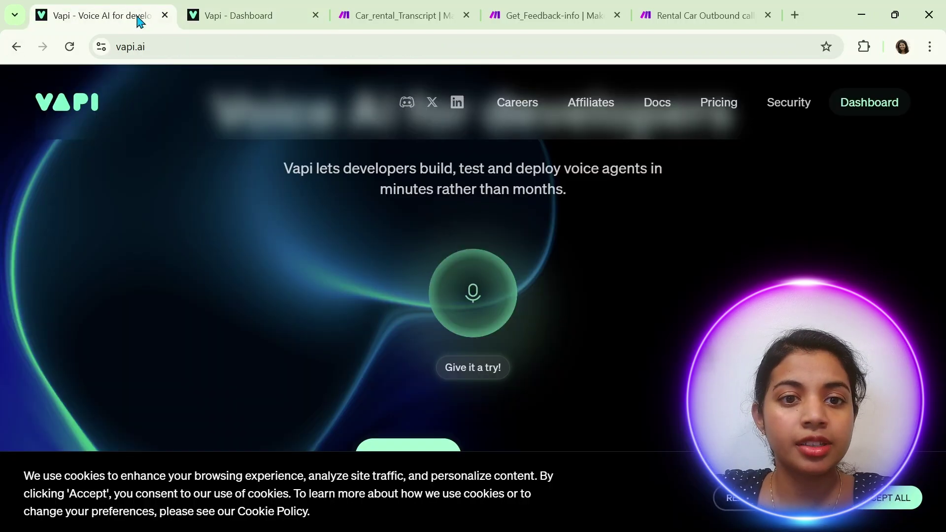
pyautogui.click(656, 104)
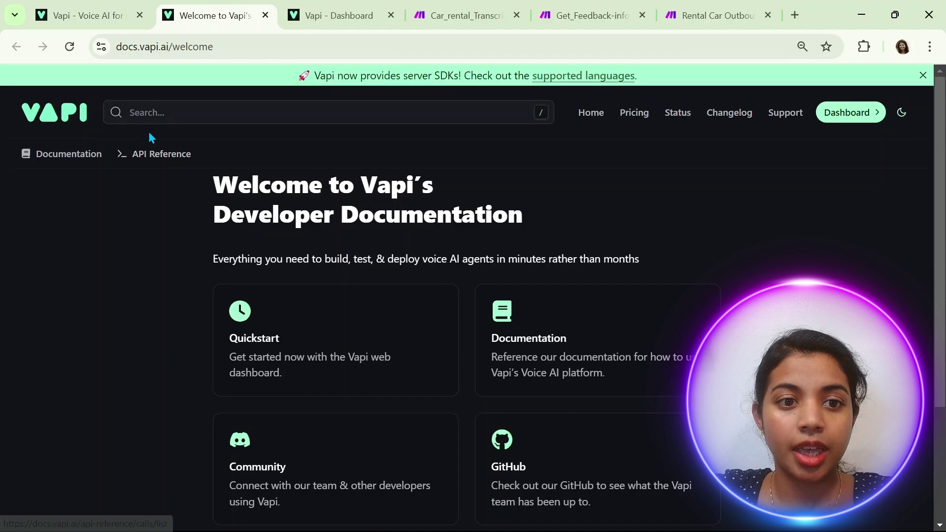
pyautogui.click(146, 156)
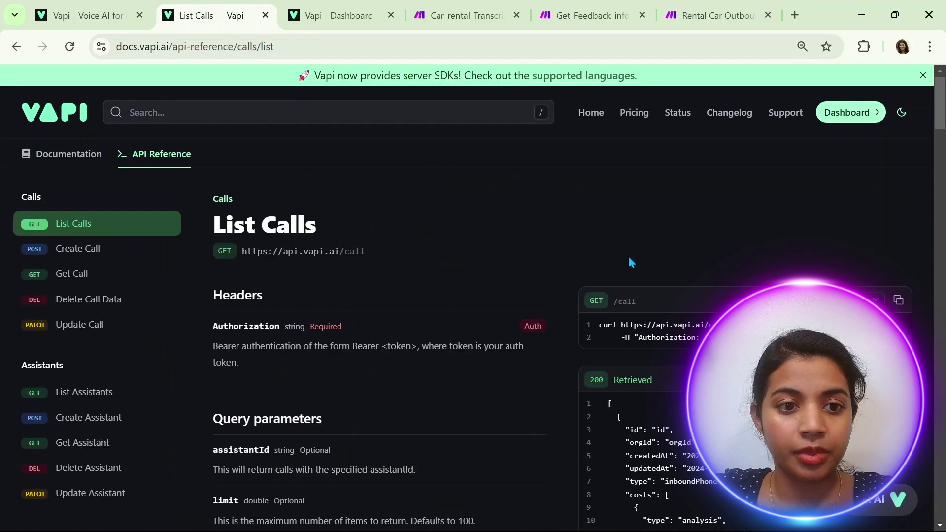
pyautogui.scroll(-3, 191, 298)
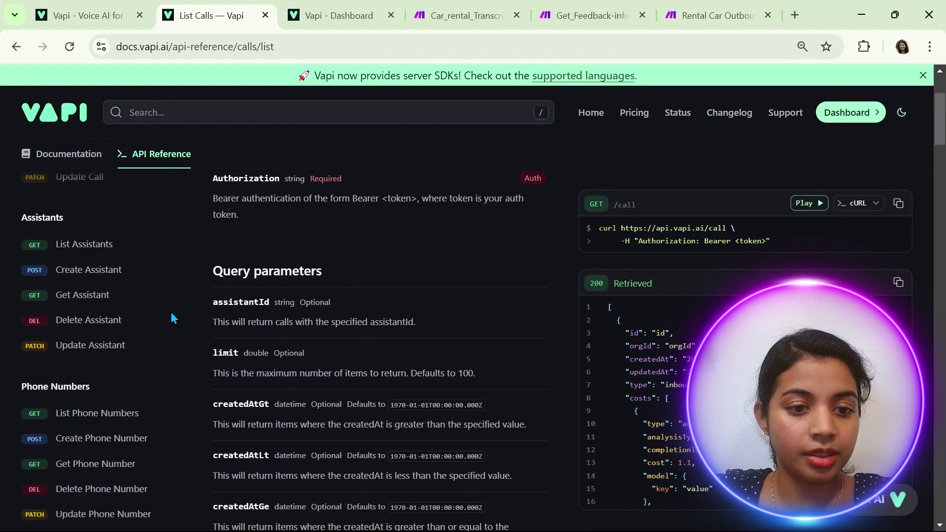
pyautogui.click(100, 298)
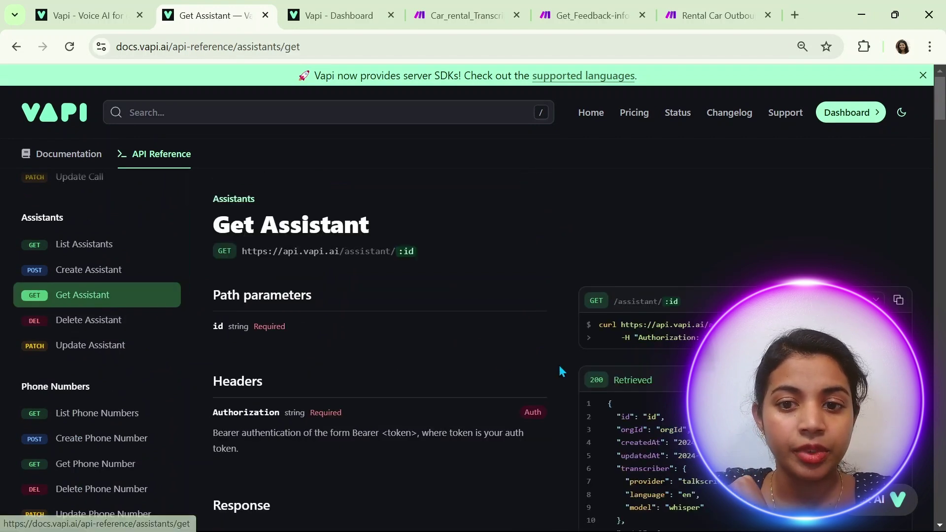
pyautogui.scroll(-2, 501, 300)
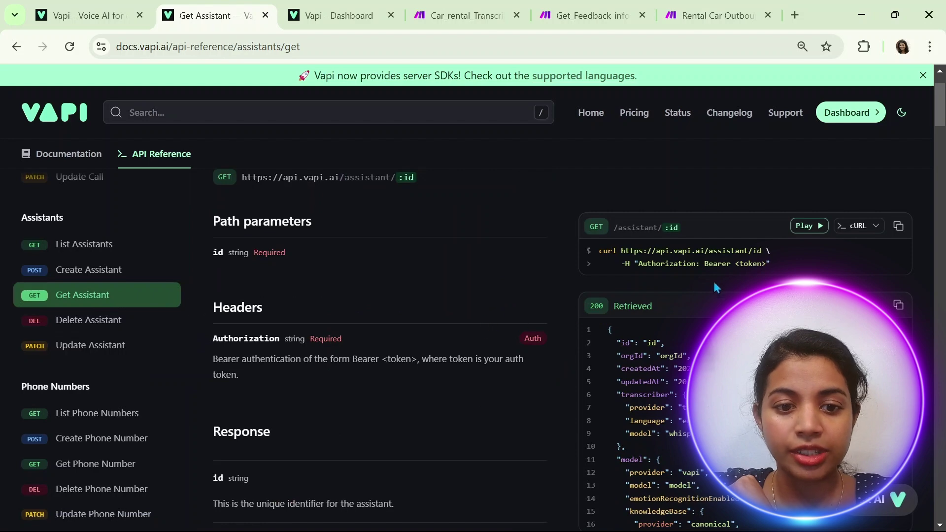
# Open the Get Assistant playground's token entry and copy the private API key from the Vapi dashboard.
pyautogui.click(804, 228)
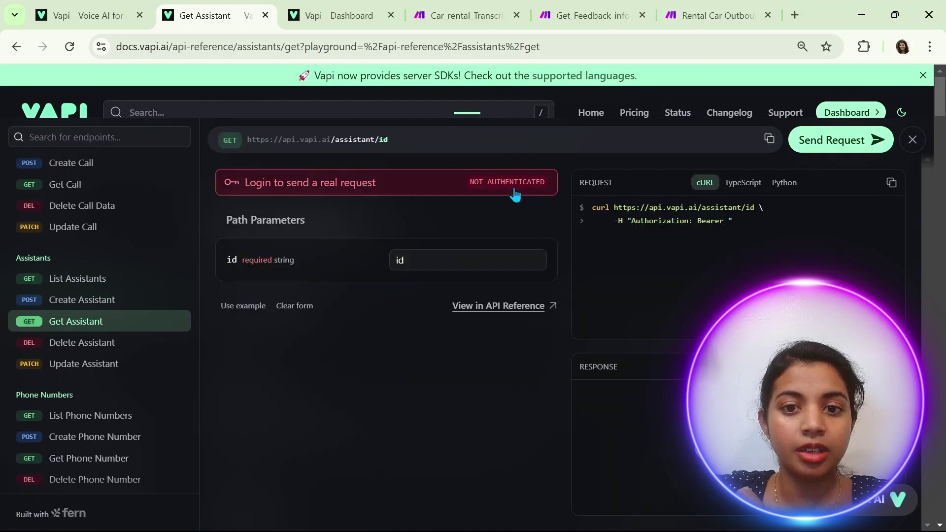
pyautogui.click(514, 191)
pyautogui.click(506, 252)
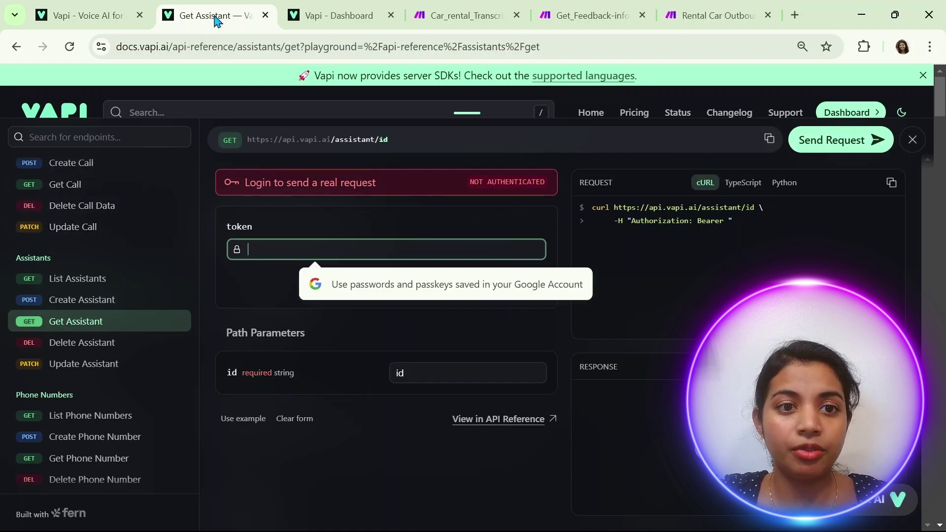
pyautogui.click(330, 15)
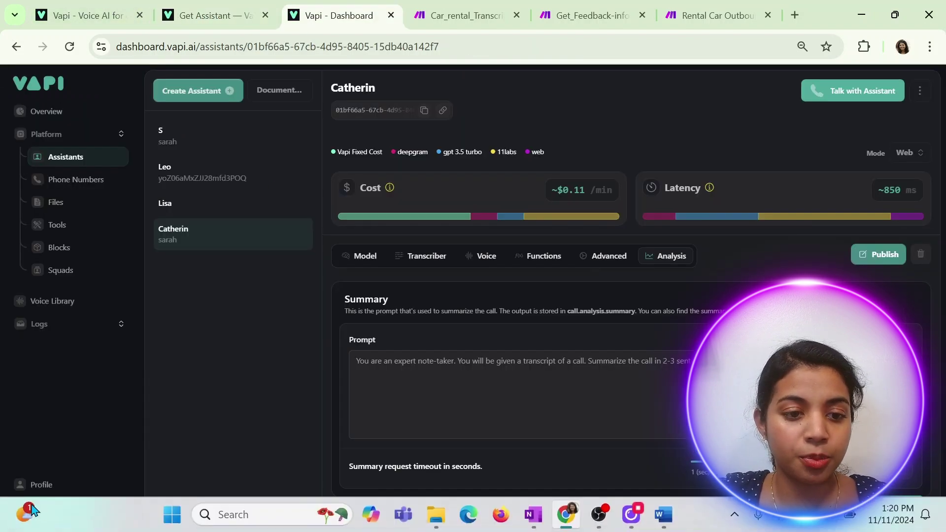
pyautogui.click(59, 508)
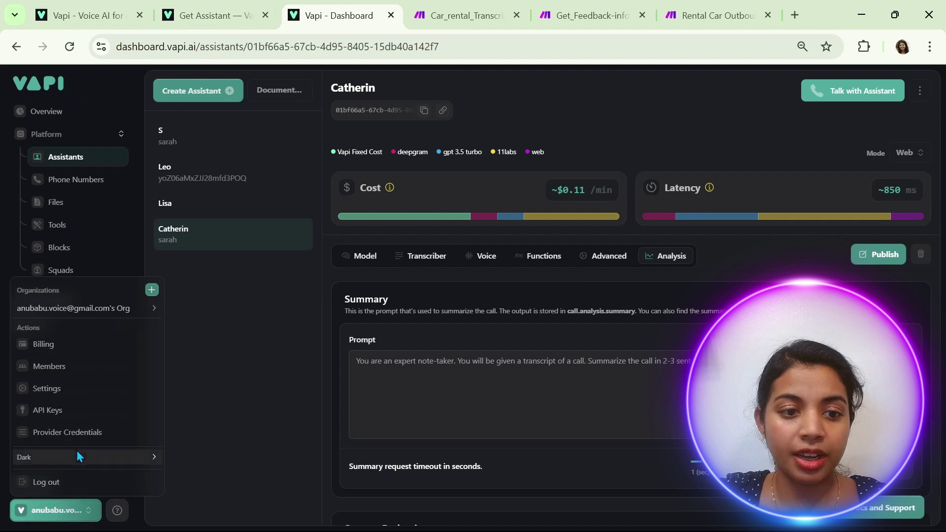
pyautogui.click(78, 412)
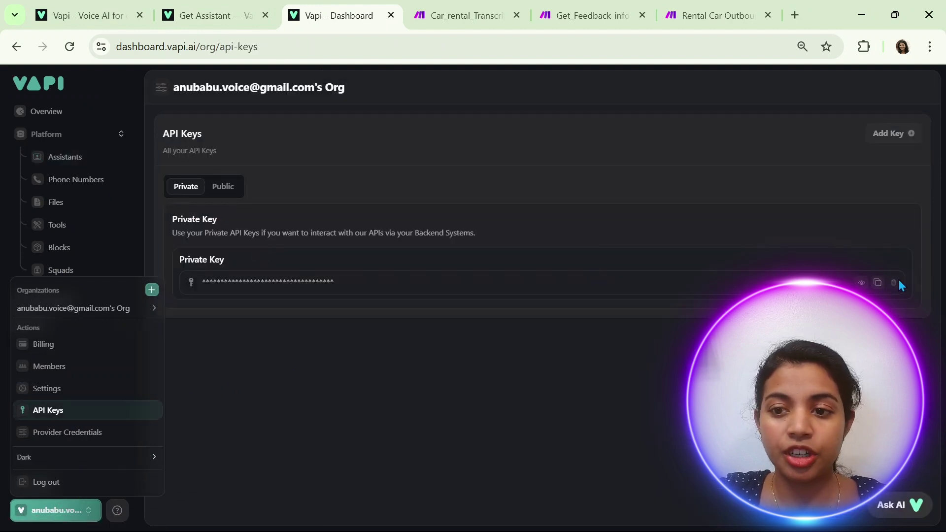
pyautogui.click(878, 285)
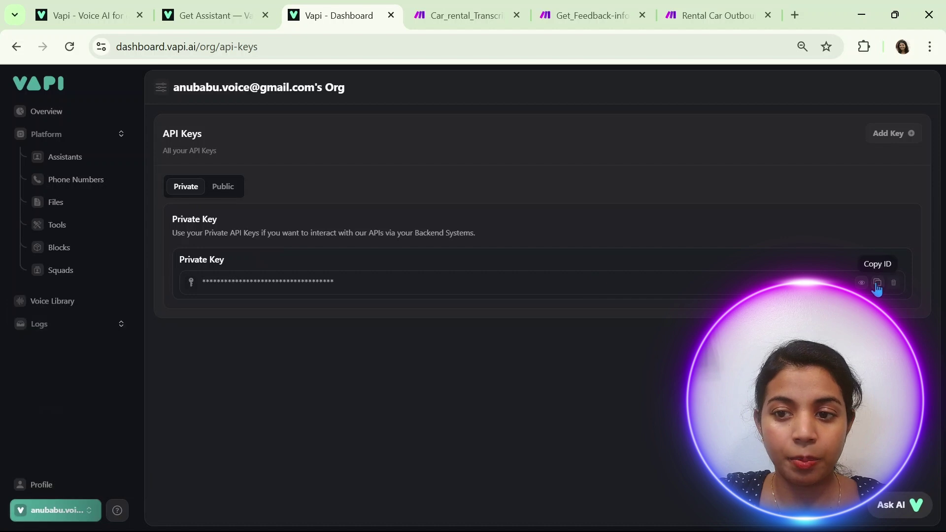
# Authenticate the Get Assistant playground by pasting the private API key as the token.
pyautogui.click(228, 15)
pyautogui.click(411, 247)
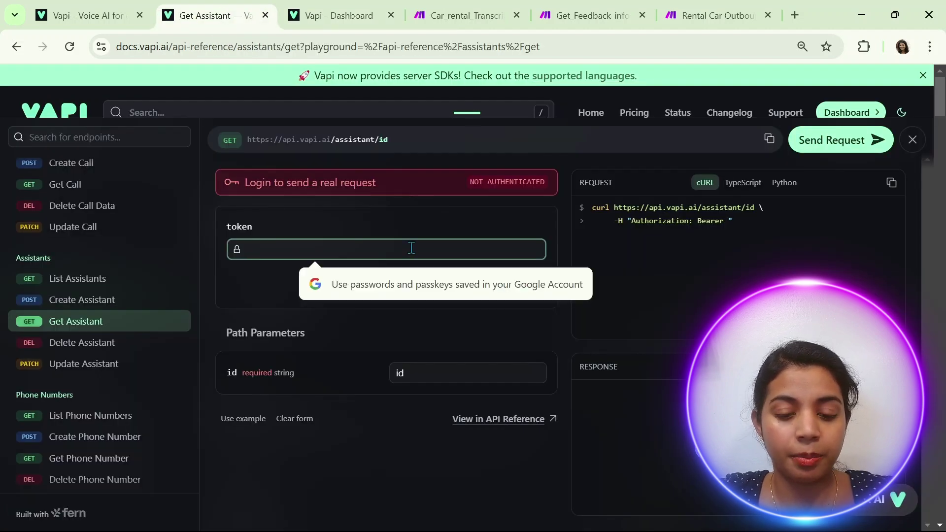
pyautogui.hotkey('ctrl', 'v')
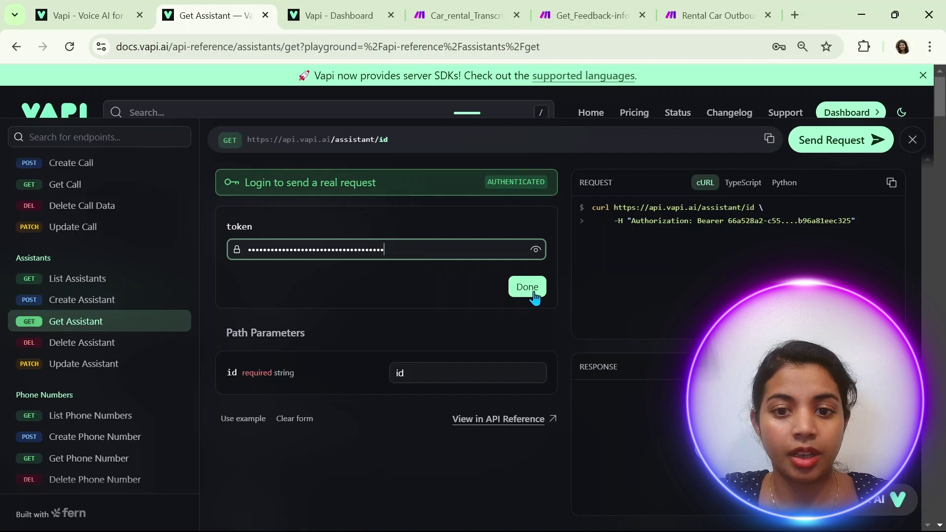
pyautogui.click(534, 292)
# Replace the id path parameter with the Catherin assistant's ID copied from the Vapi dashboard.
pyautogui.click(459, 259)
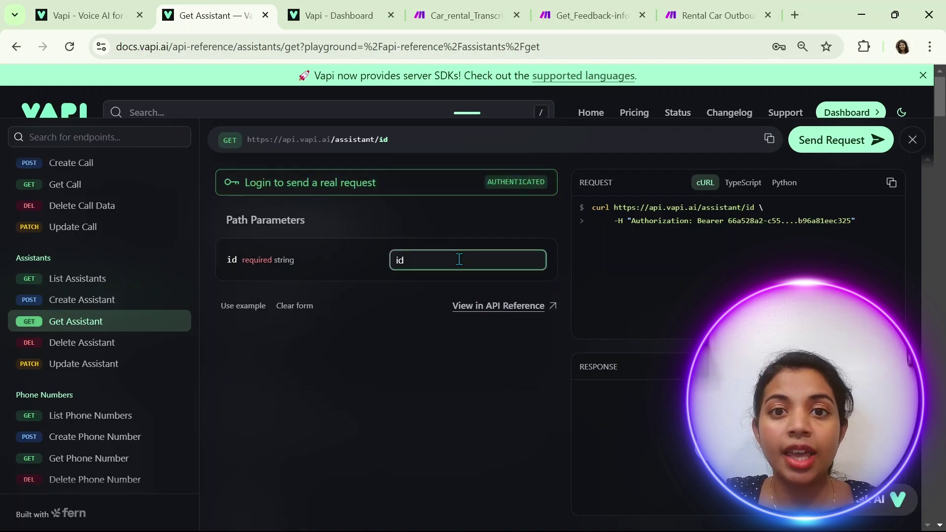
pyautogui.write('id')
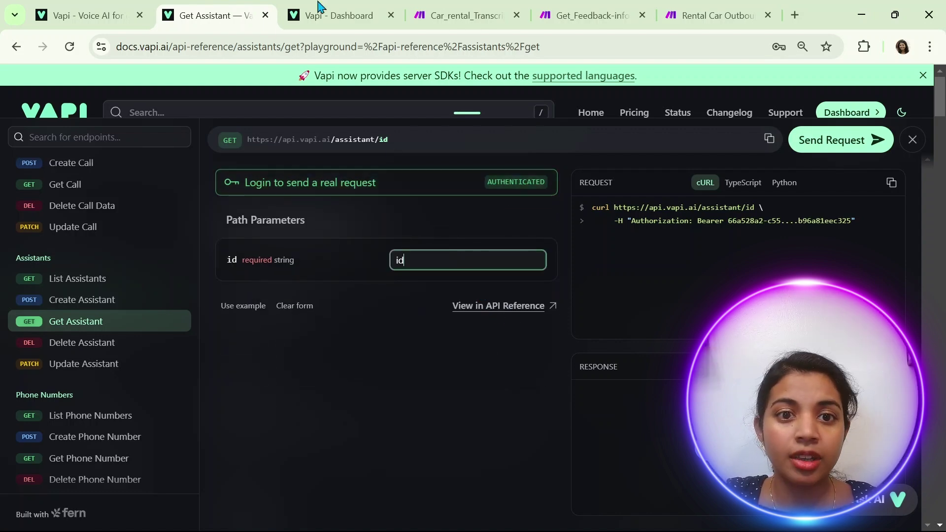
pyautogui.click(320, 9)
pyautogui.click(73, 157)
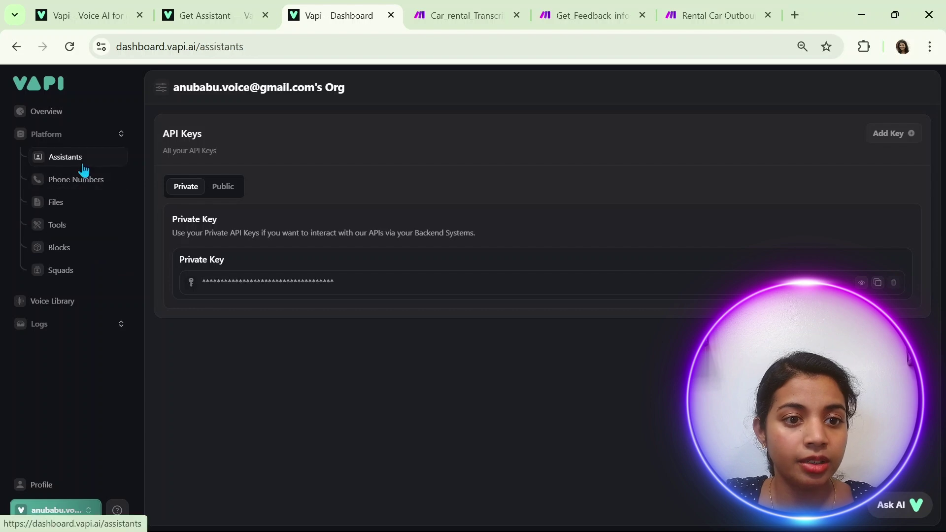
pyautogui.click(207, 241)
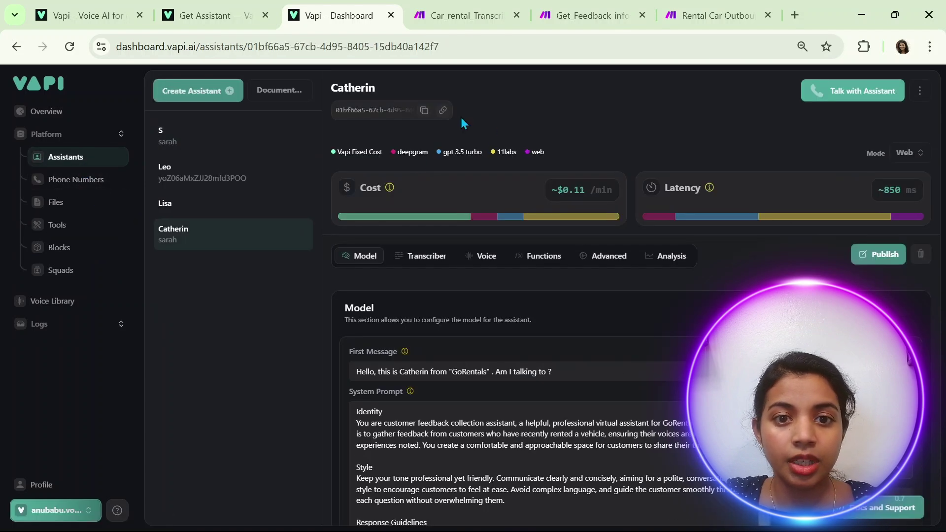
pyautogui.click(424, 111)
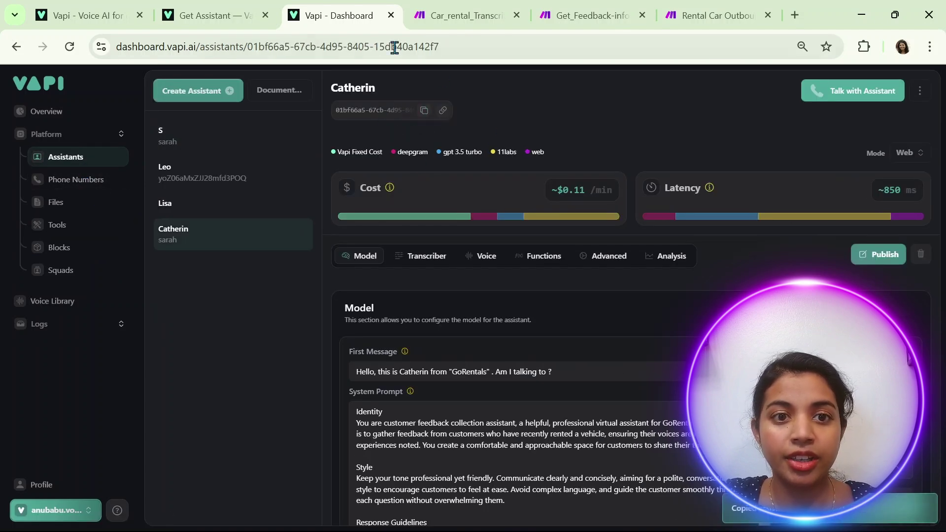
pyautogui.click(237, 16)
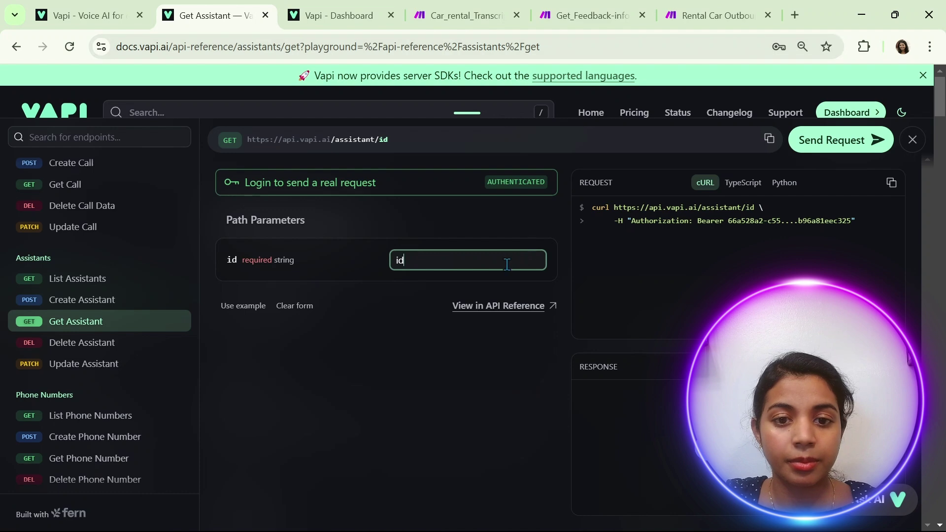
pyautogui.press('BackSpace')
pyautogui.press('BackSpace')
pyautogui.hotkey('ctrl', 'v')
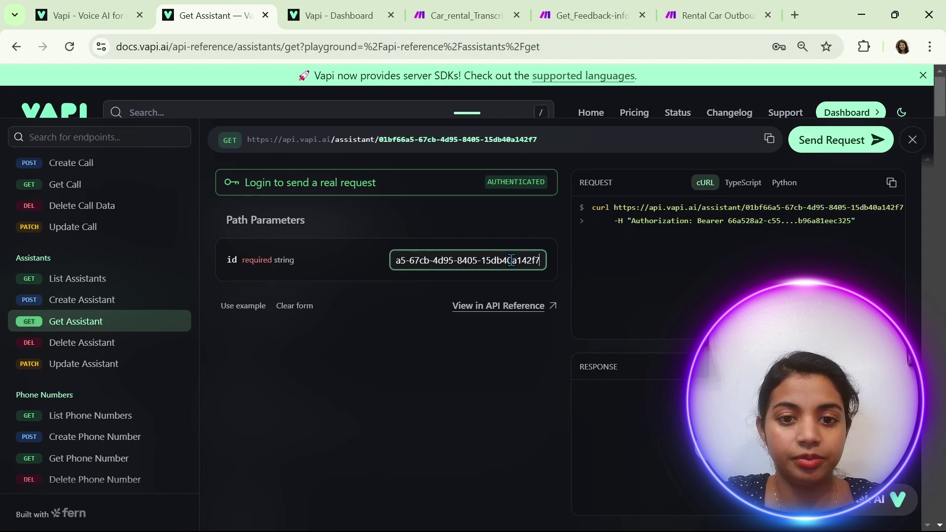
# Send the Get Assistant request and examine the JSON response through to its end.
pyautogui.click(856, 141)
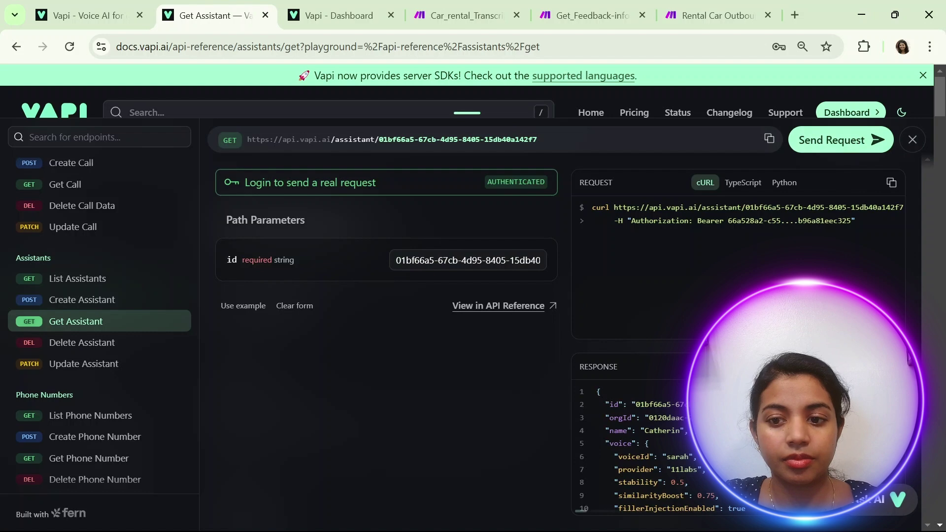
pyautogui.scroll(-5, 640, 443)
pyautogui.scroll(-5, 641, 444)
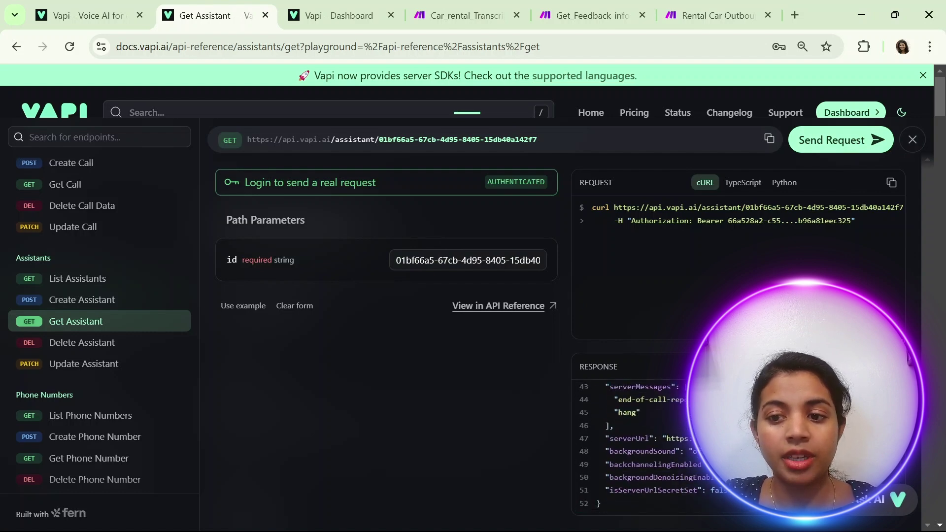
# Review the Assistant variable's JSON and its mapped Customer_ID and Customer_Name in the Set variable module of Make's Rental Car Outbound call scenario.
pyautogui.click(733, 18)
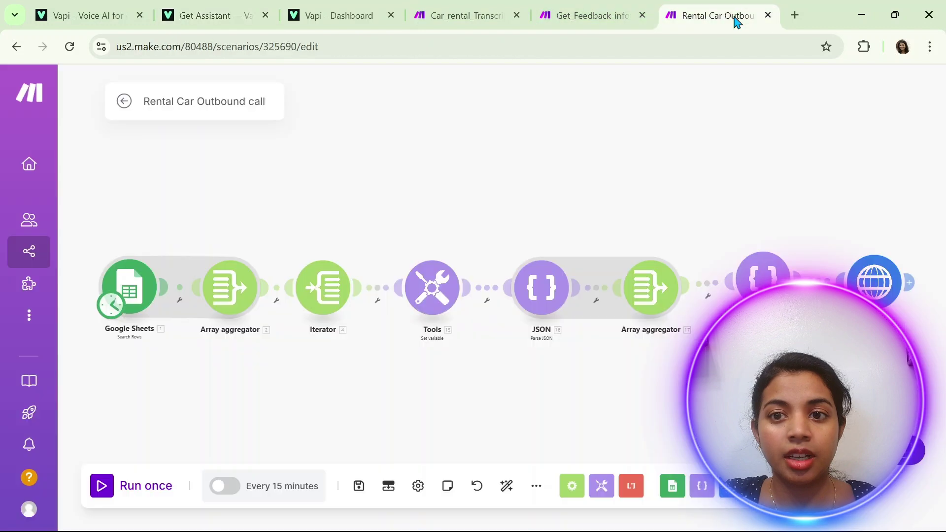
pyautogui.click(436, 301)
pyautogui.scroll(-10, 675, 427)
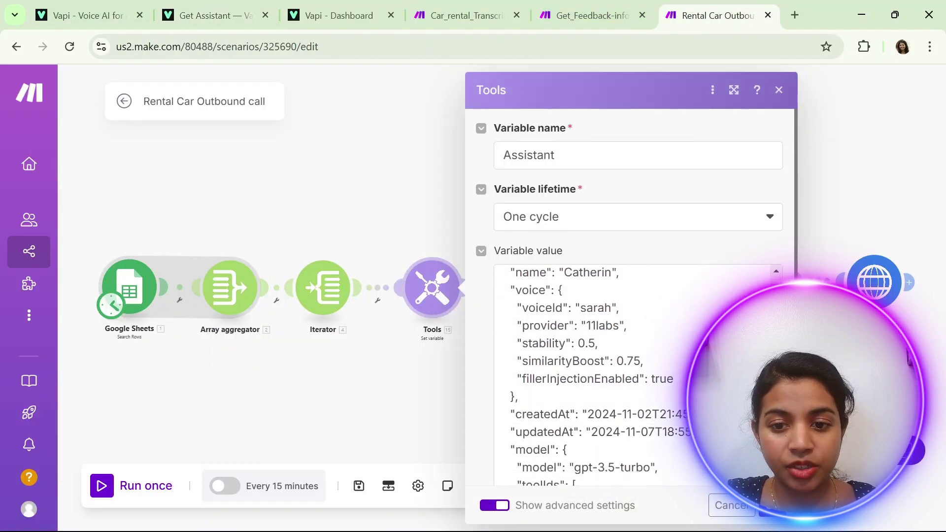
pyautogui.scroll(-10, 630, 374)
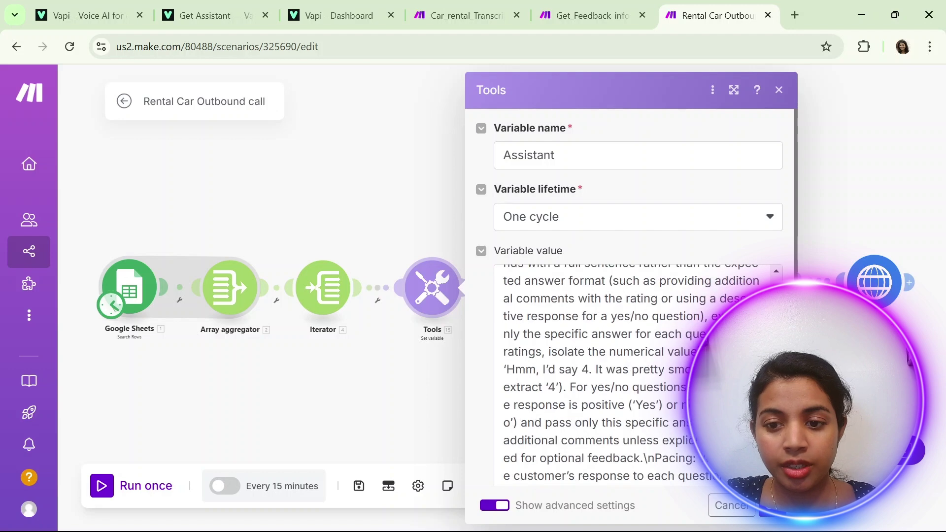
pyautogui.scroll(-10, 630, 375)
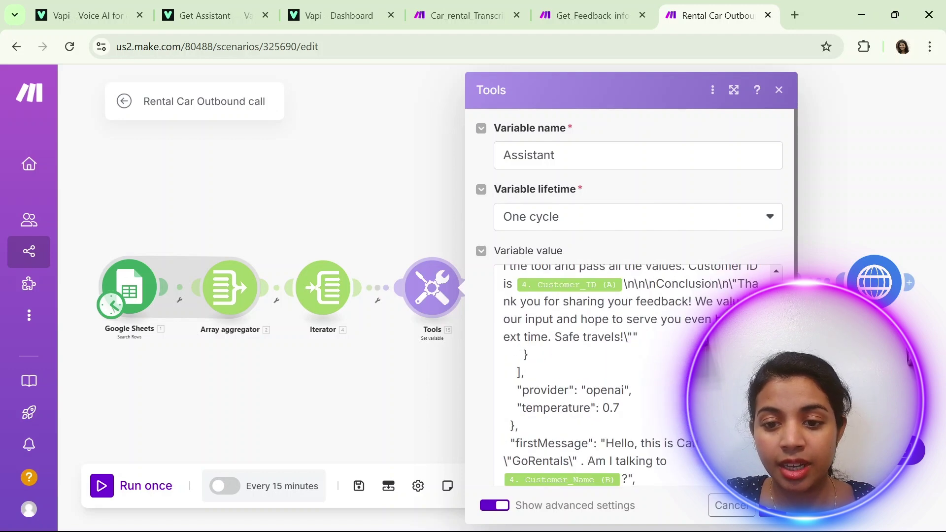
pyautogui.scroll(3, 659, 310)
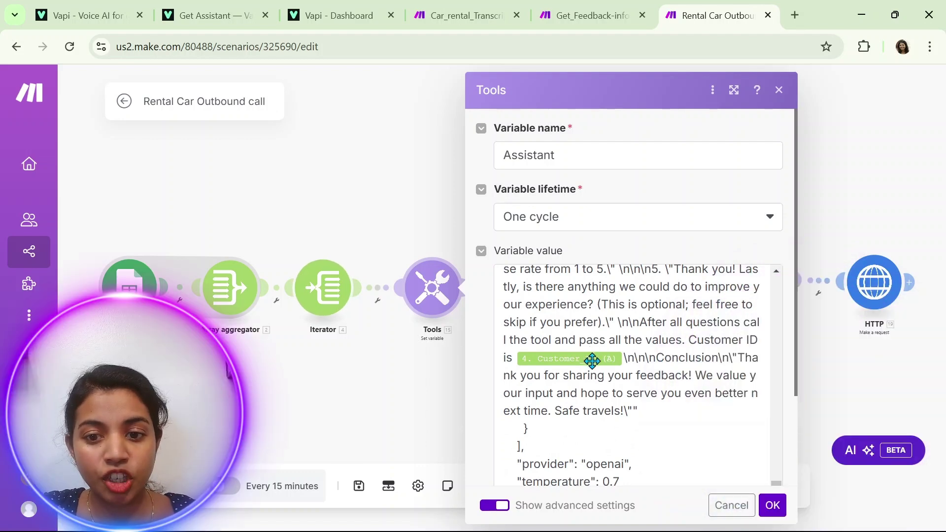
pyautogui.moveTo(588, 359)
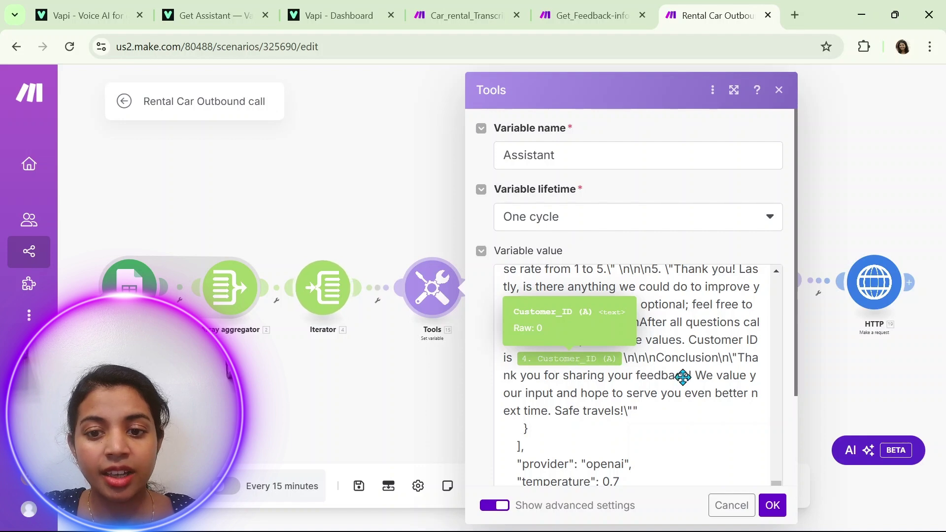
pyautogui.scroll(-5, 682, 376)
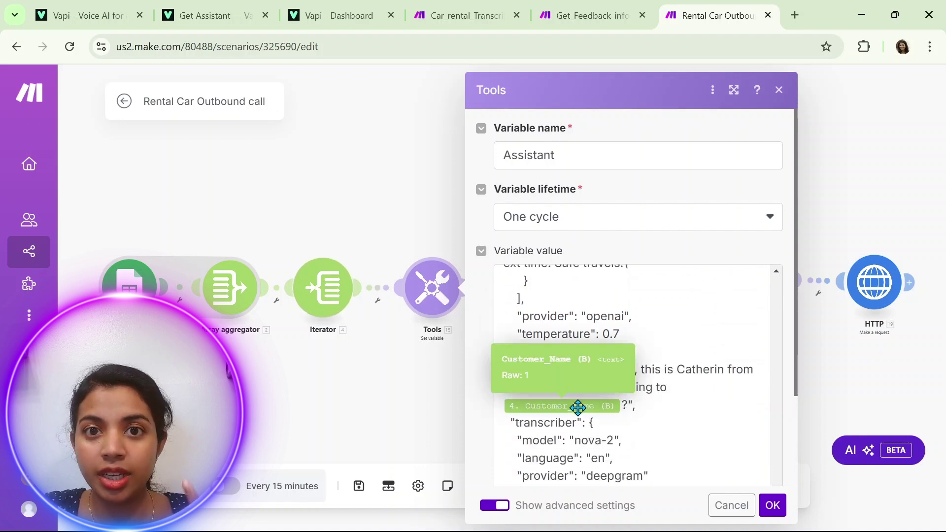
pyautogui.click(591, 407)
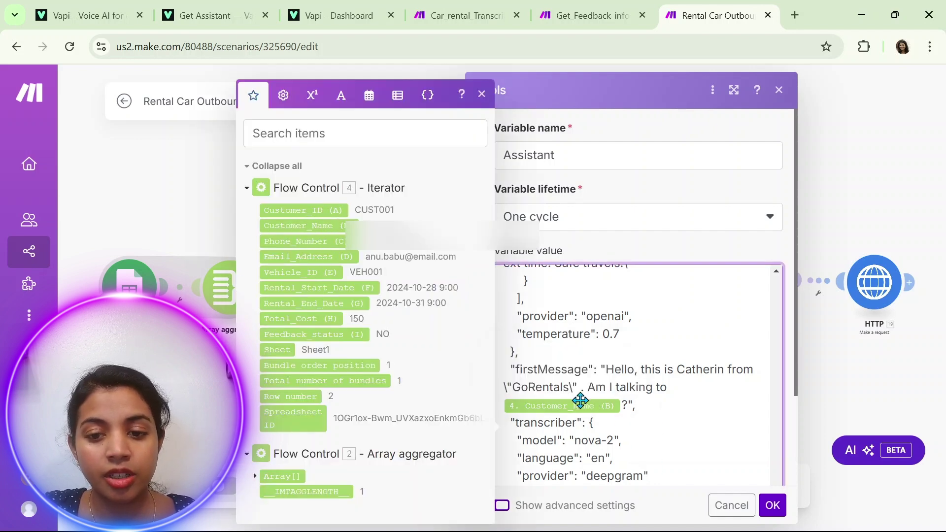
pyautogui.click(774, 506)
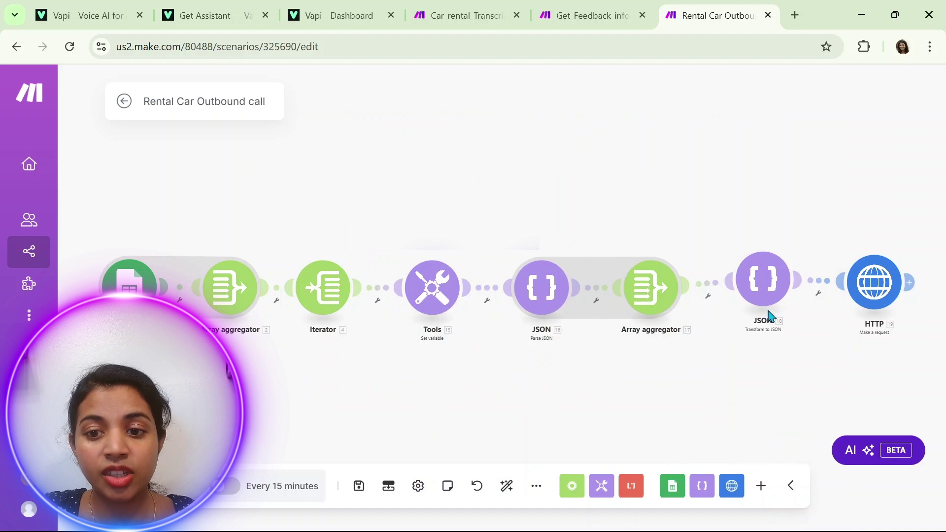
# Review the HTTP module's URL, method and Authorization header, and look up the matching private key among Vapi's API keys.
pyautogui.click(878, 290)
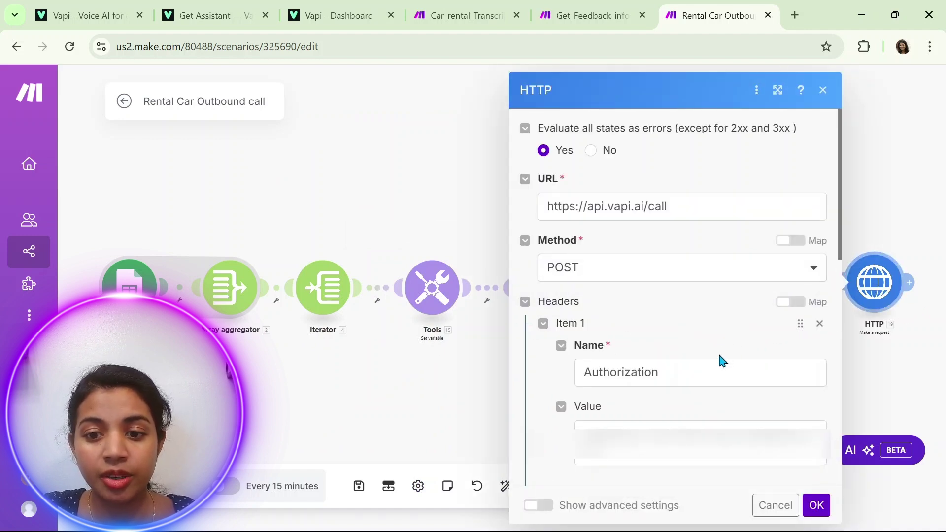
pyautogui.scroll(-3, 733, 337)
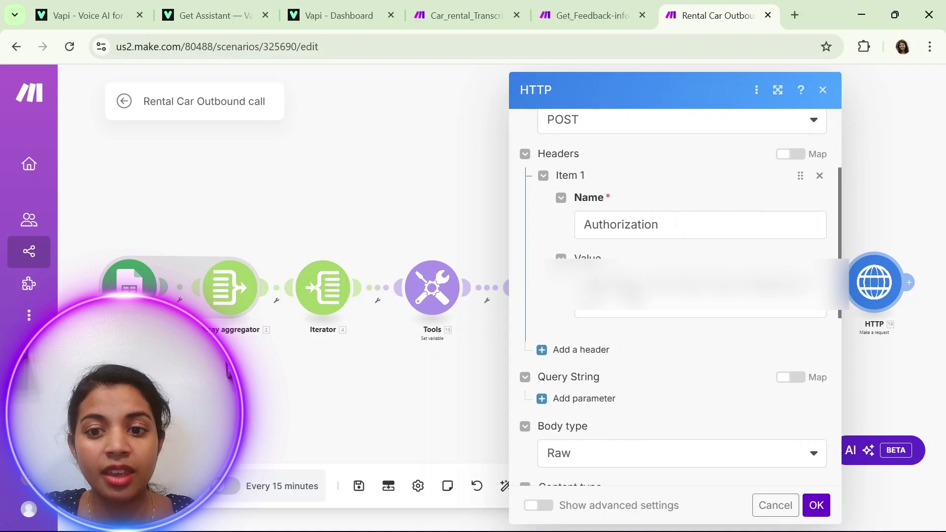
pyautogui.click(315, 15)
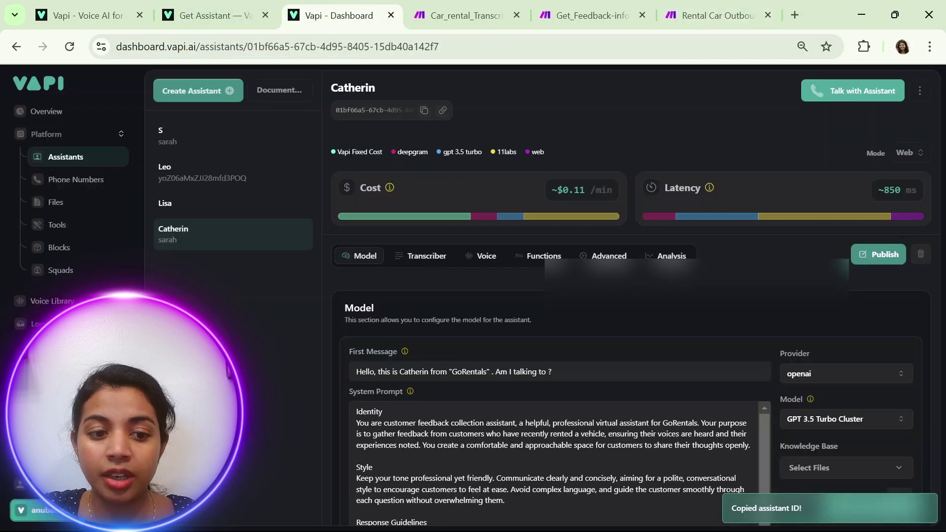
pyautogui.click(74, 510)
pyautogui.click(64, 403)
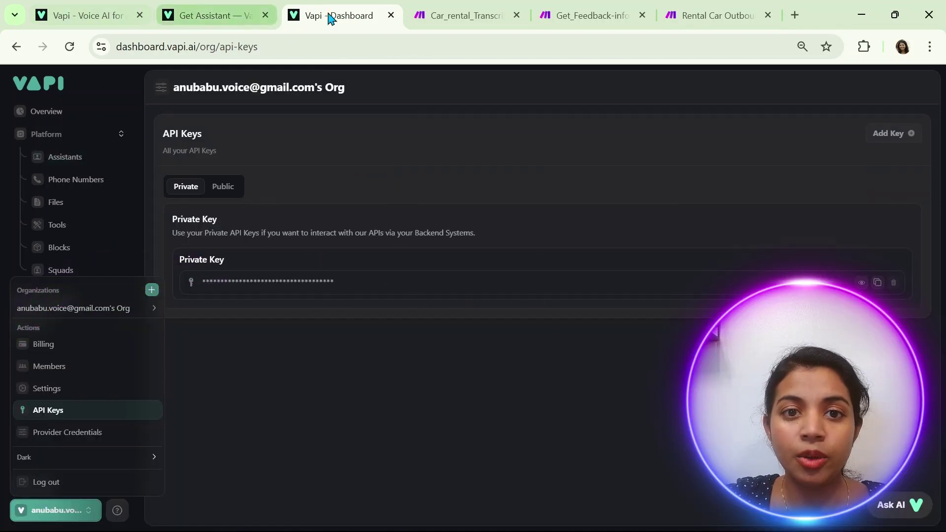
pyautogui.click(692, 20)
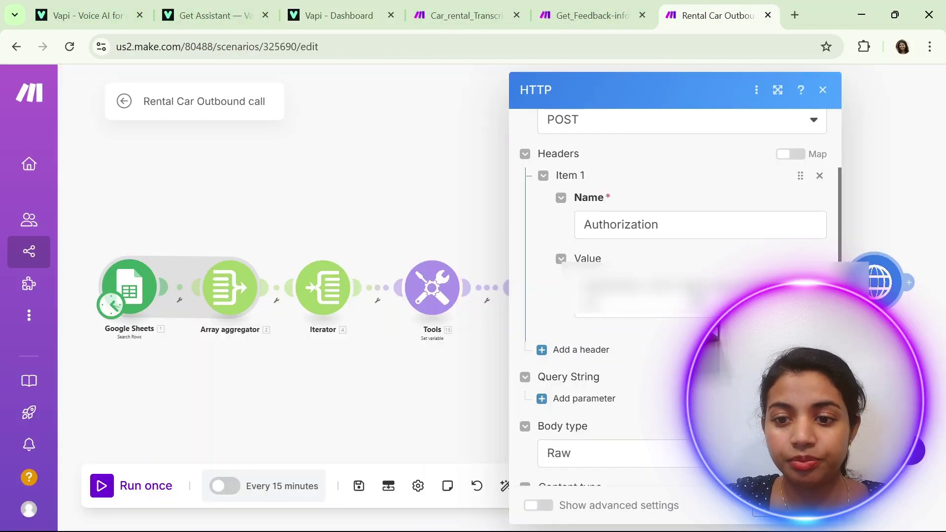
# Examine the HTTP module's JSON request content and compare its phoneNumberId with the imported phone number's ID in Vapi.
pyautogui.scroll(-7, 714, 335)
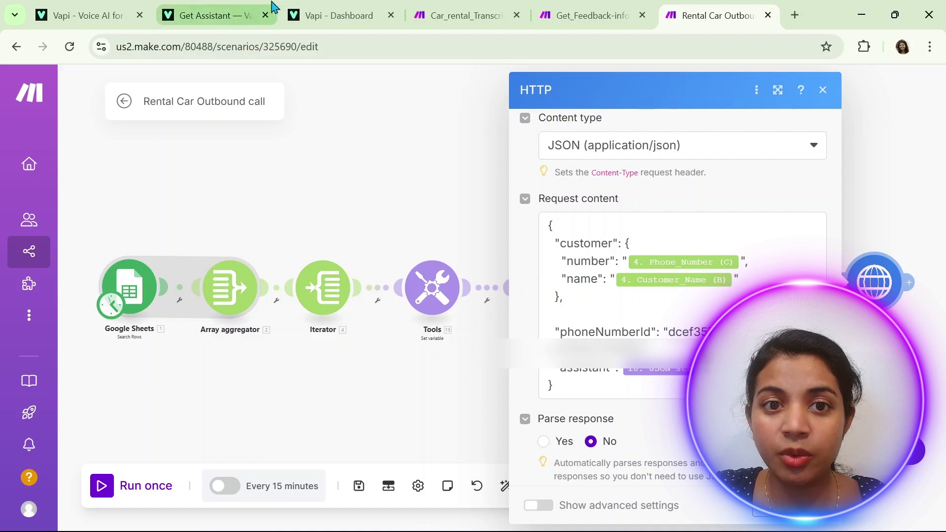
pyautogui.click(343, 12)
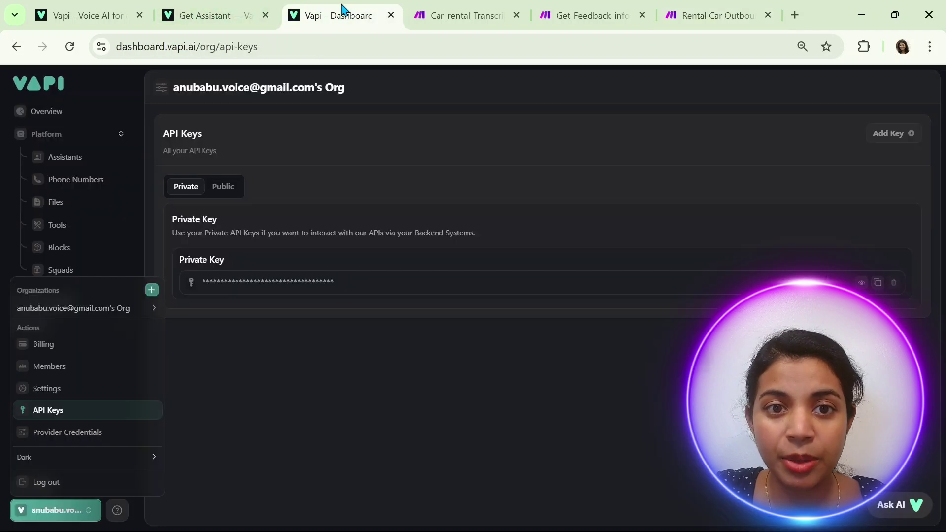
pyautogui.click(83, 182)
pyautogui.click(83, 182)
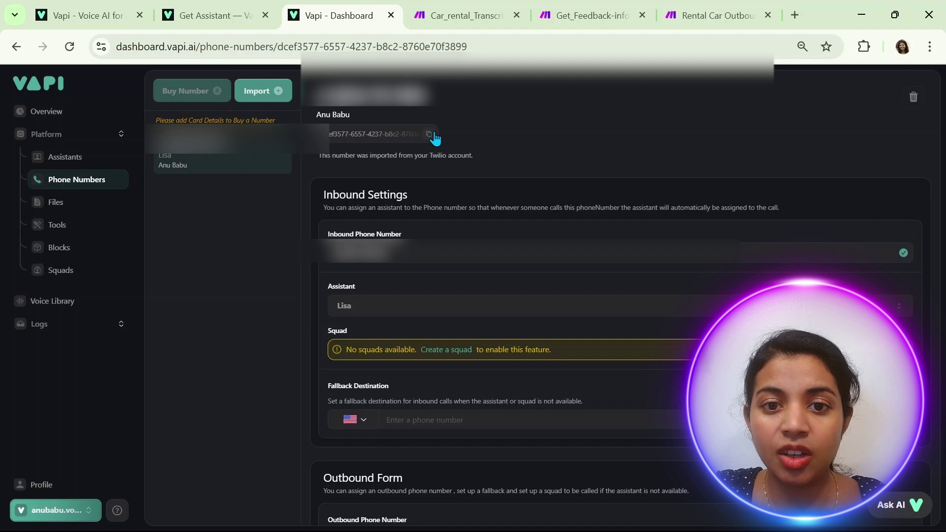
pyautogui.click(746, 13)
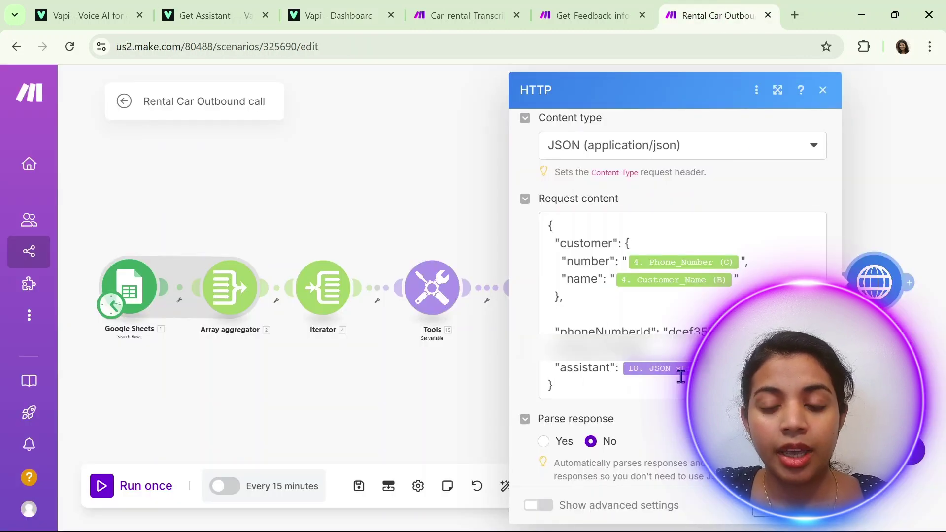
# Switch to the Car_Rental_Comapany Google Sheet and inspect the custom number format of the Phone_Number column.
pyautogui.scroll(3, 665, 372)
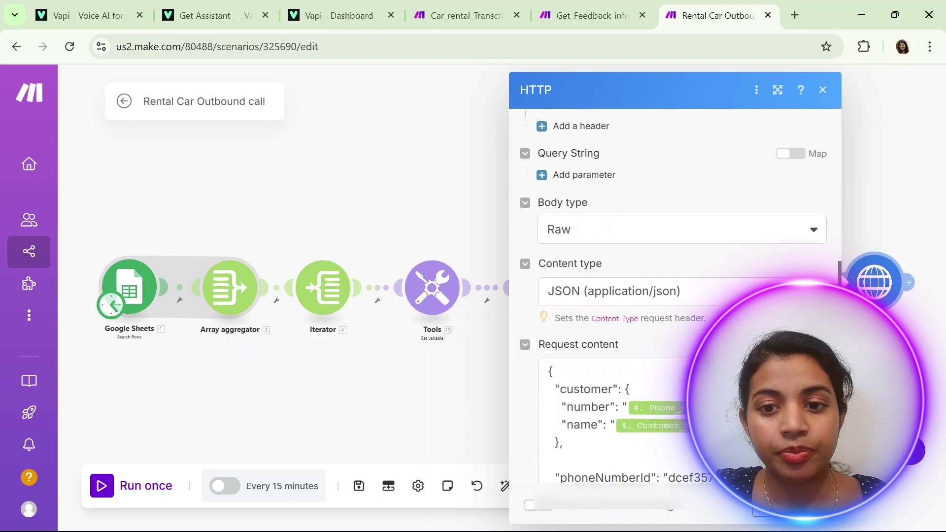
pyautogui.scroll(-2, 699, 334)
pyautogui.click(727, 8)
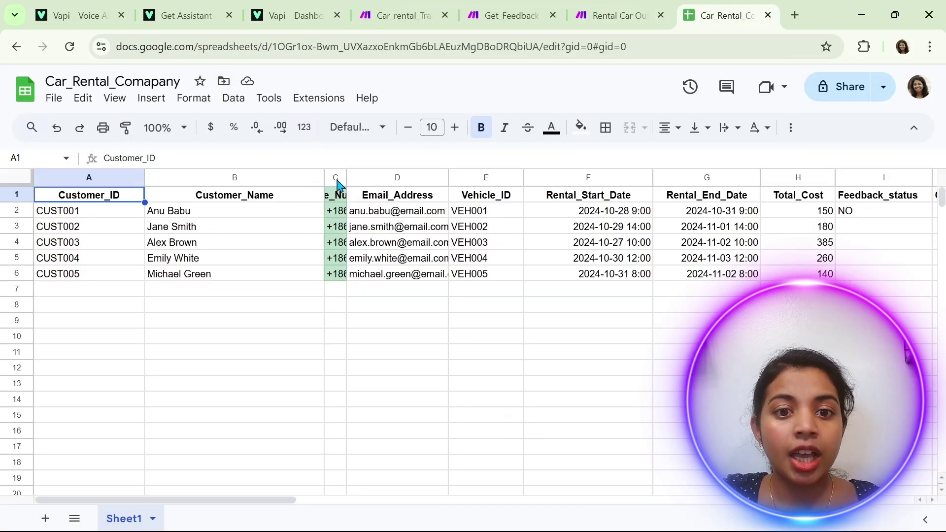
pyautogui.click(338, 178)
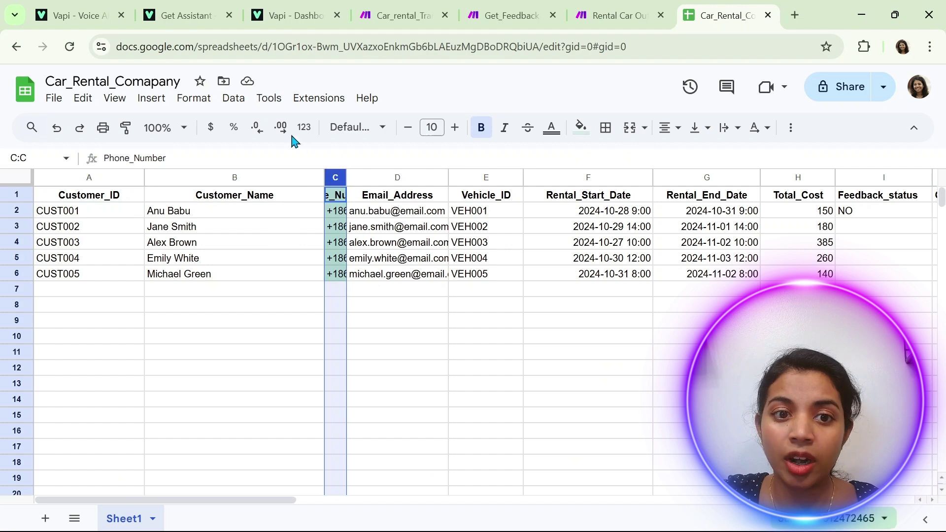
pyautogui.click(202, 101)
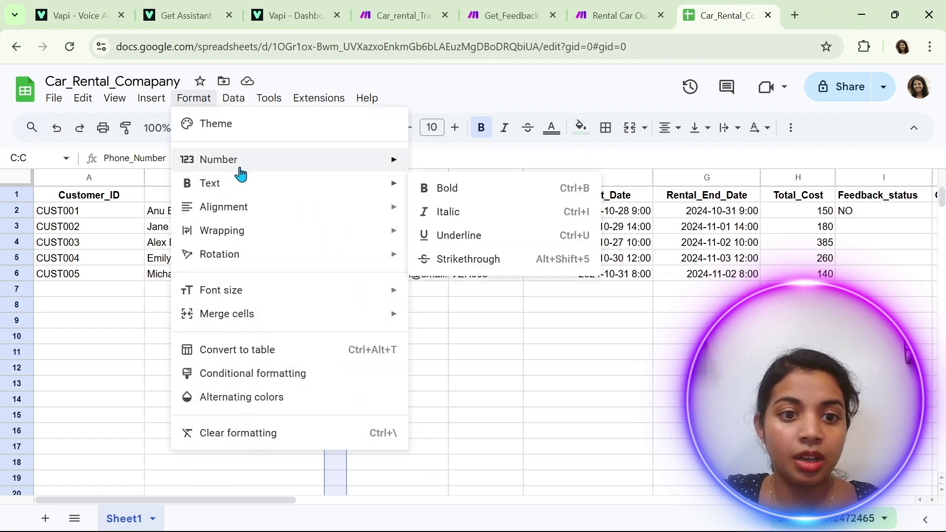
pyautogui.moveTo(246, 162)
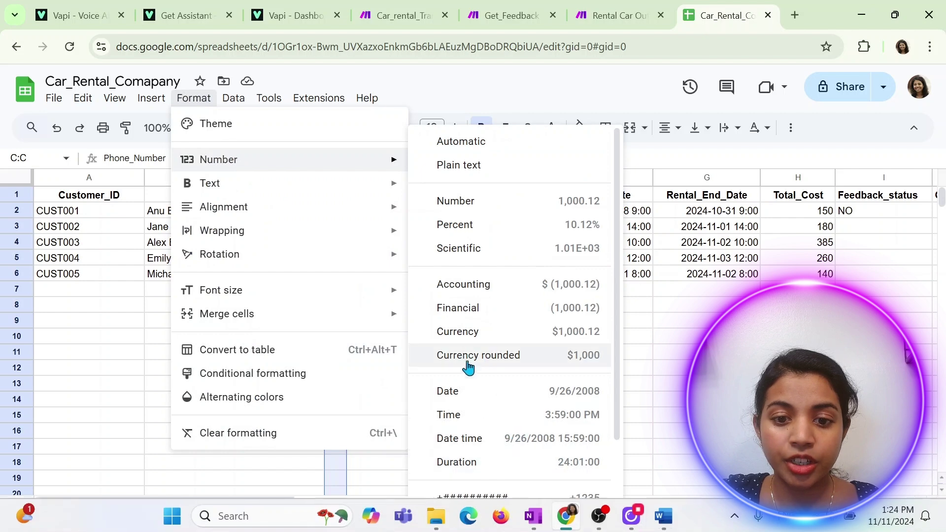
pyautogui.scroll(-3, 542, 493)
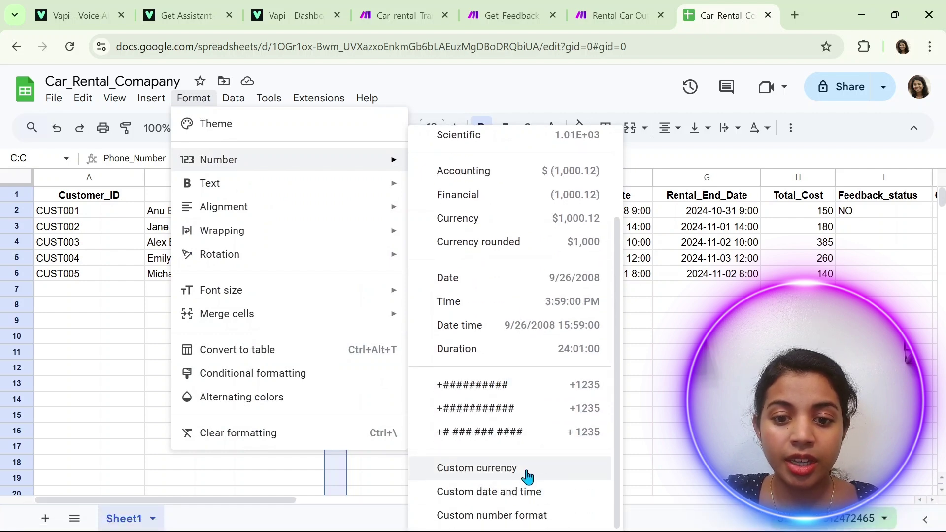
pyautogui.click(525, 516)
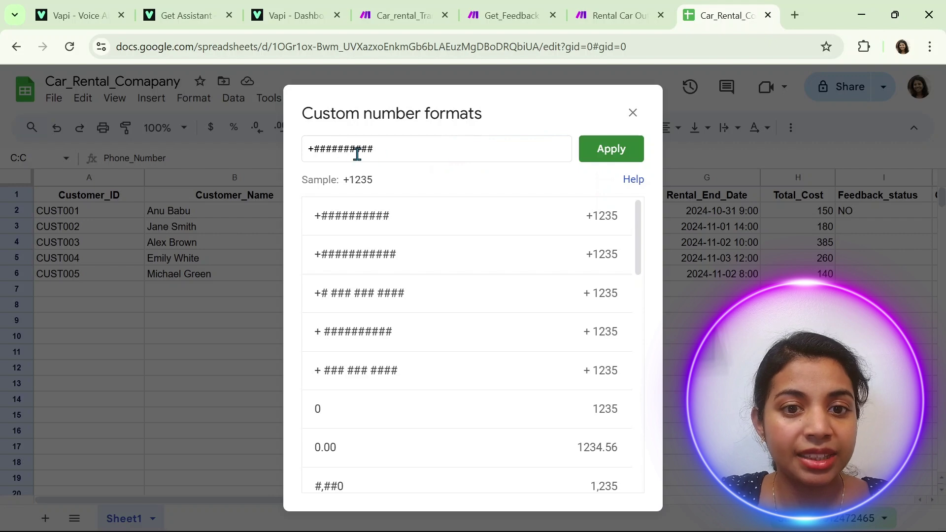
pyautogui.click(633, 112)
# Return to Make, accept the HTTP module's settings in the Rental Car Outbound call scenario, and view the Get_Feedback-info scenario.
pyautogui.click(633, 25)
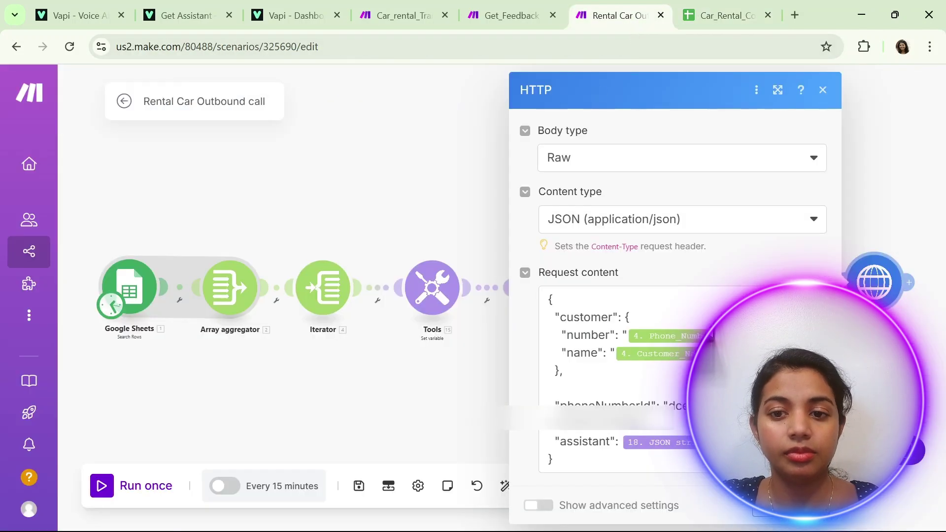
pyautogui.click(811, 505)
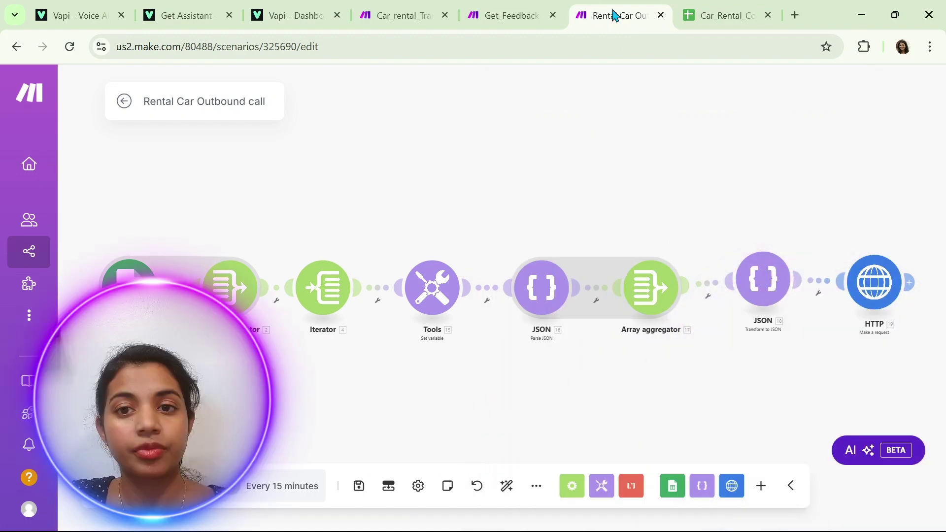
pyautogui.click(502, 16)
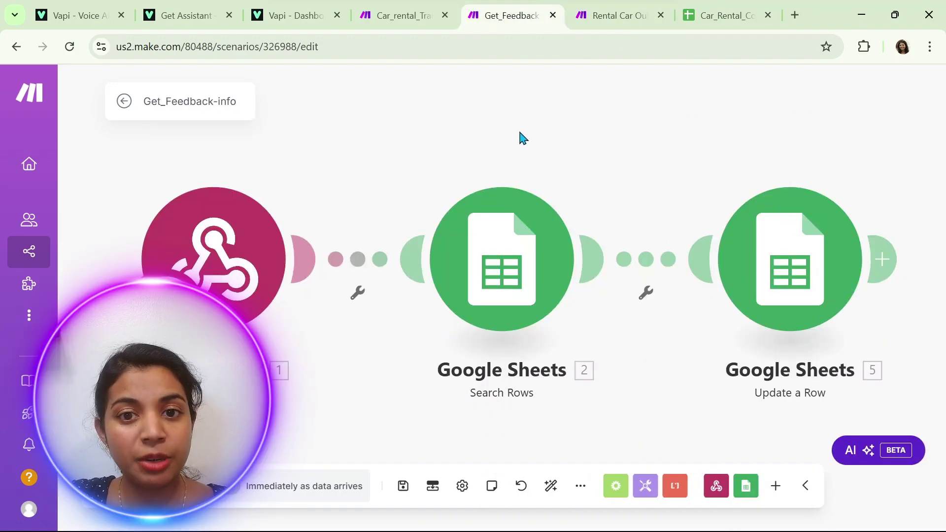
# Review the Customer_ID filter in the Search Rows module of the Car_rental_Transcript scenario.
pyautogui.click(419, 15)
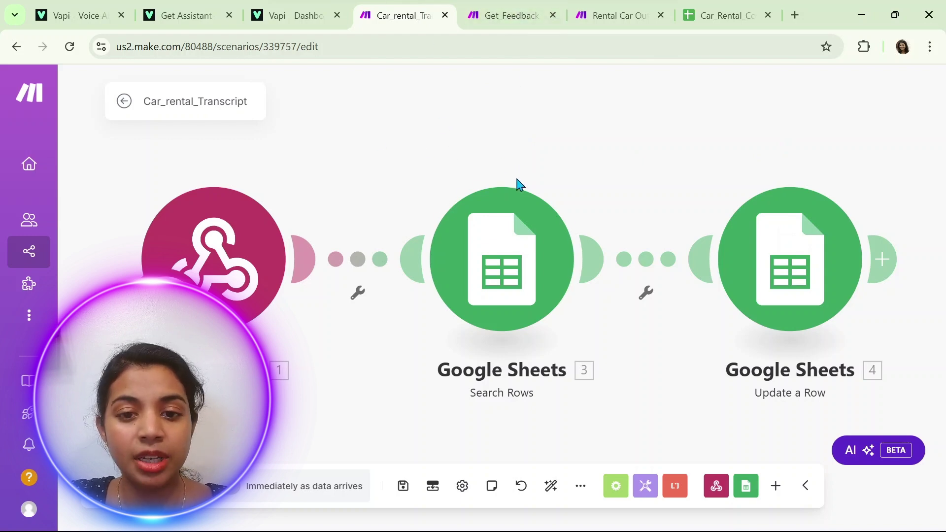
pyautogui.click(507, 313)
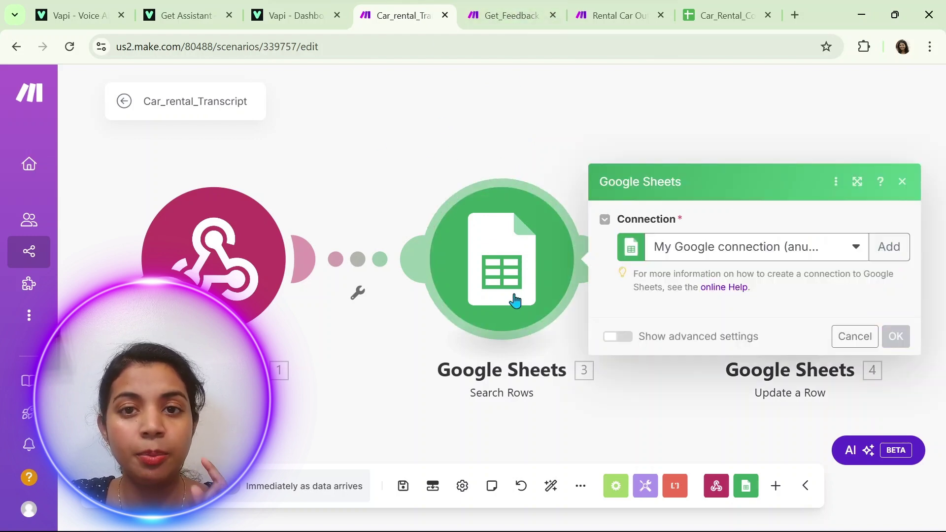
pyautogui.scroll(-5, 814, 361)
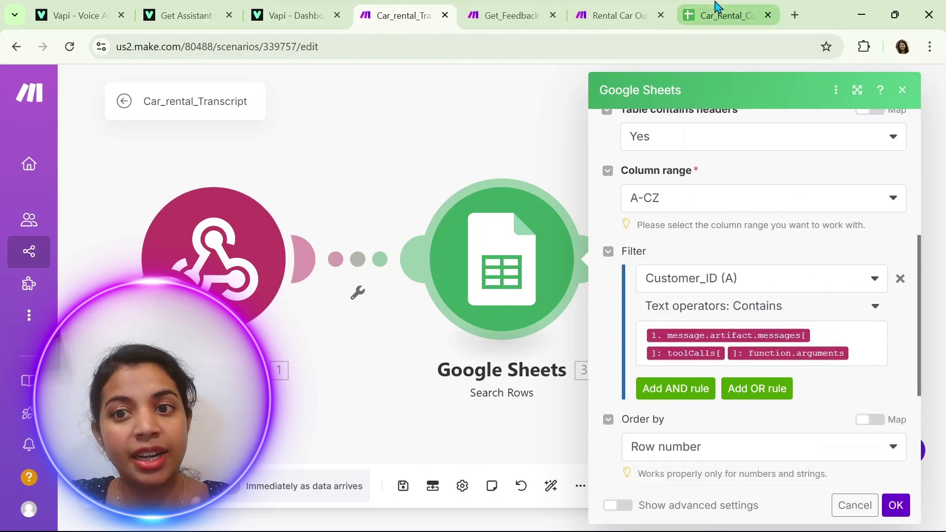
pyautogui.moveTo(717, 7)
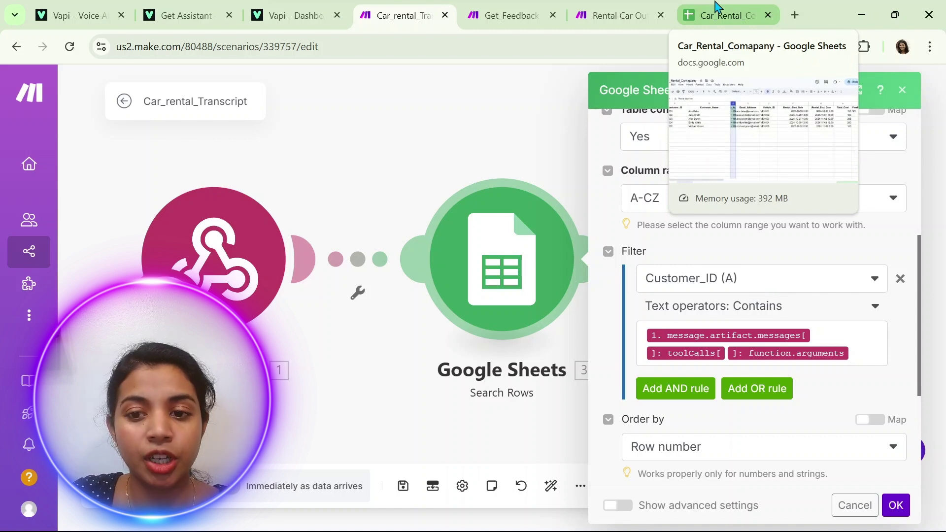
pyautogui.click(901, 90)
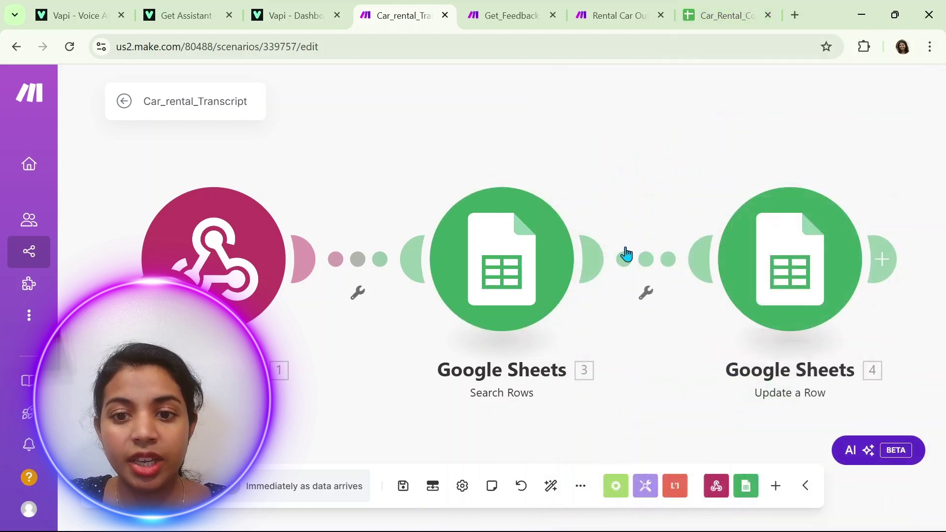
# Review the Feedback_status, summary, transcript and recording URL mappings in the Update a Row module of the Car_rental_Transcript scenario.
pyautogui.click(811, 276)
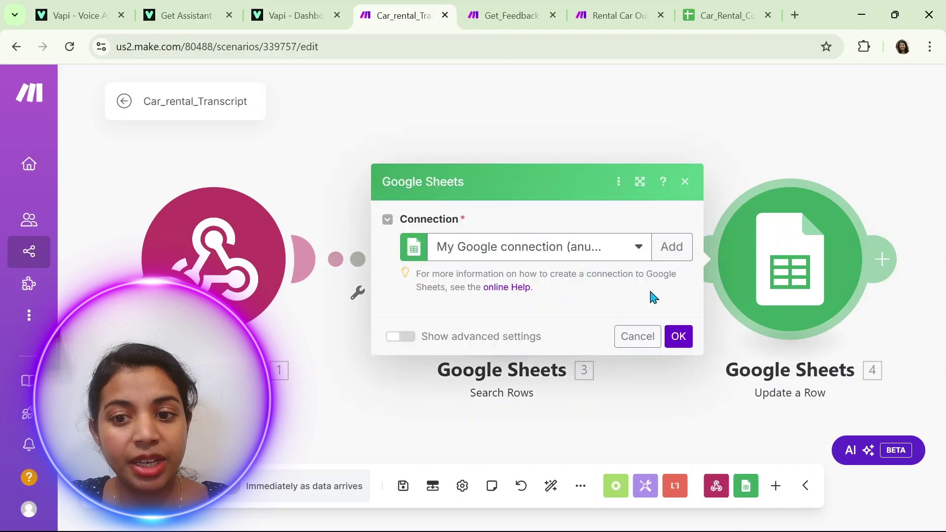
pyautogui.scroll(-15, 669, 272)
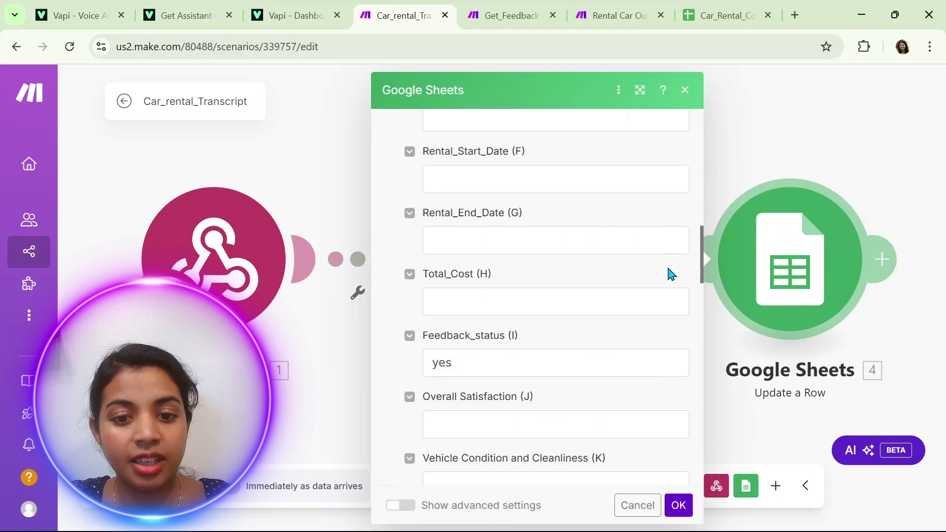
pyautogui.scroll(-7, 669, 269)
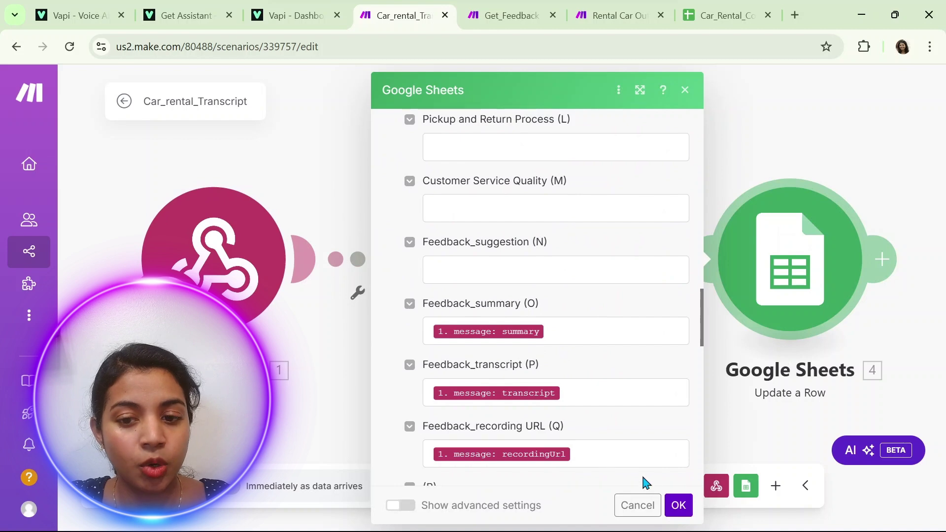
pyautogui.click(677, 506)
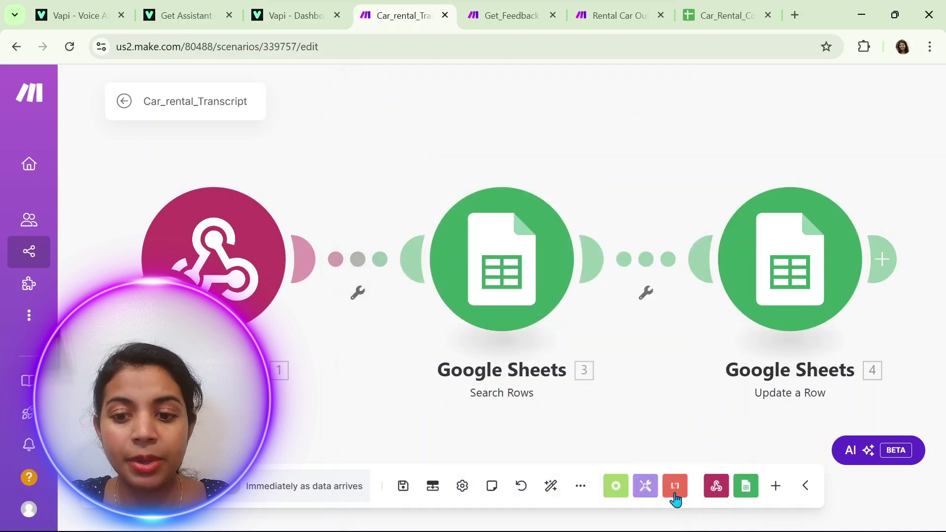
# Review the tool-call mappings from Overall Satisfaction through Feedback_suggestion in the Update a Row module of the Get_Feedback-info scenario.
pyautogui.click(516, 19)
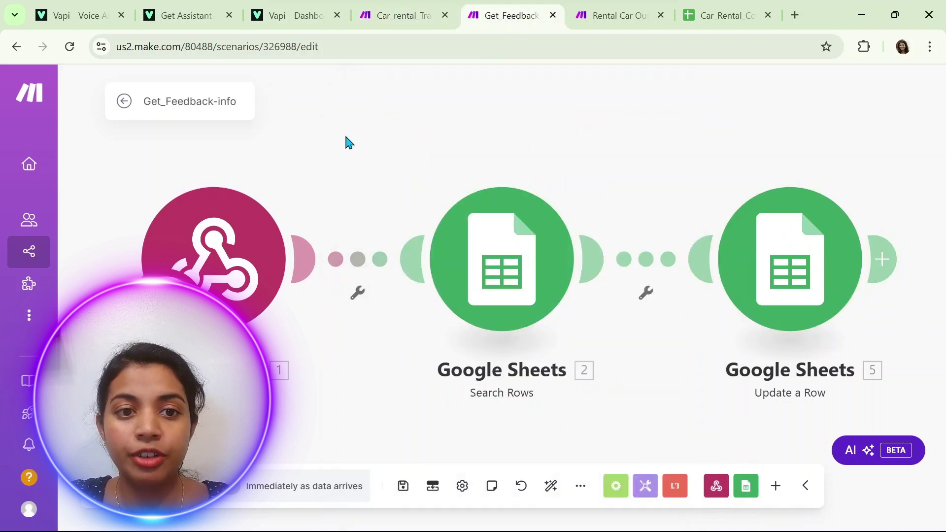
pyautogui.click(790, 310)
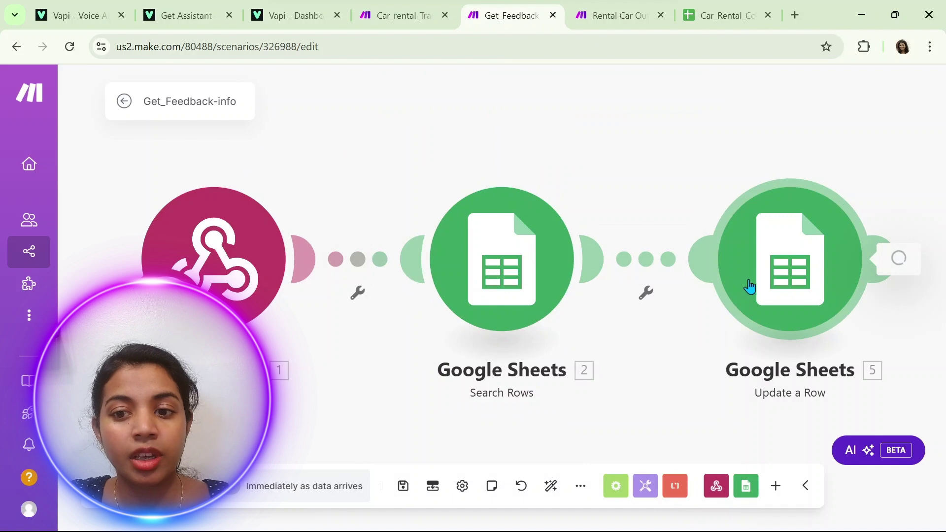
pyautogui.scroll(-10, 623, 320)
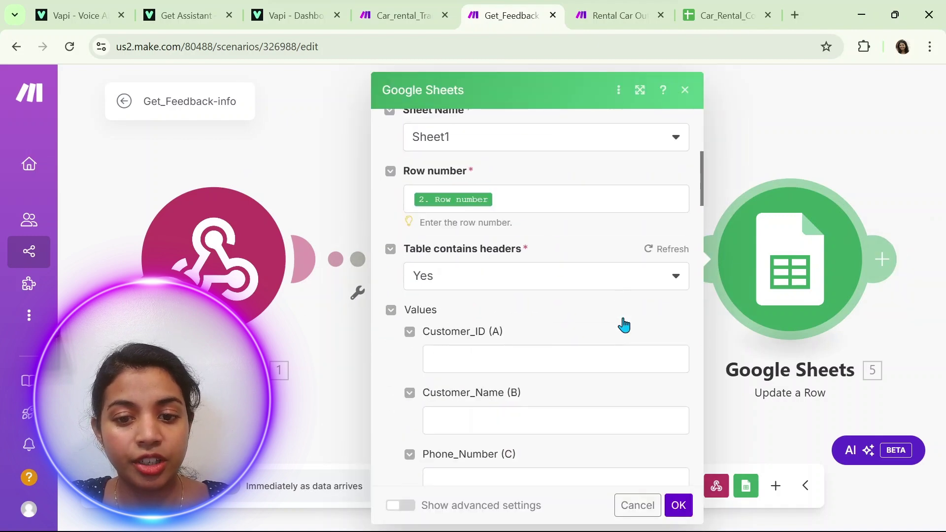
pyautogui.scroll(-6, 623, 318)
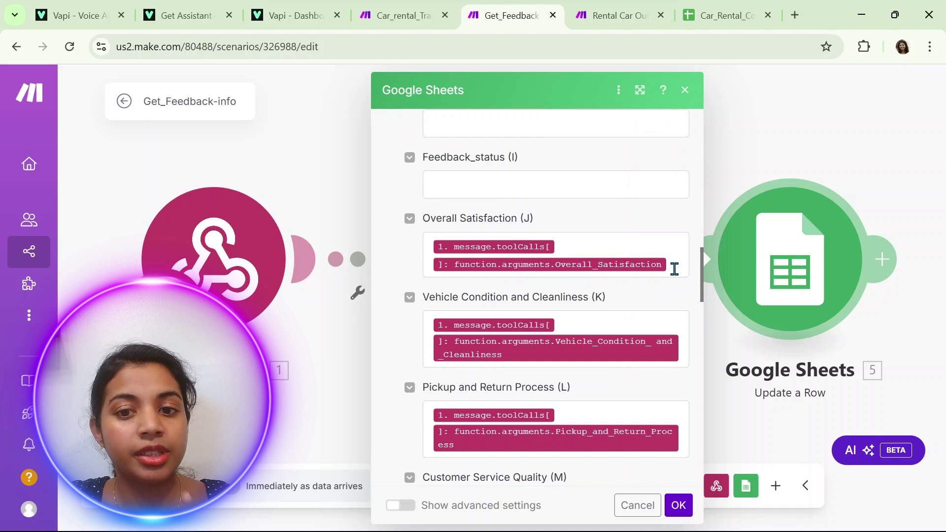
pyautogui.scroll(-4, 655, 364)
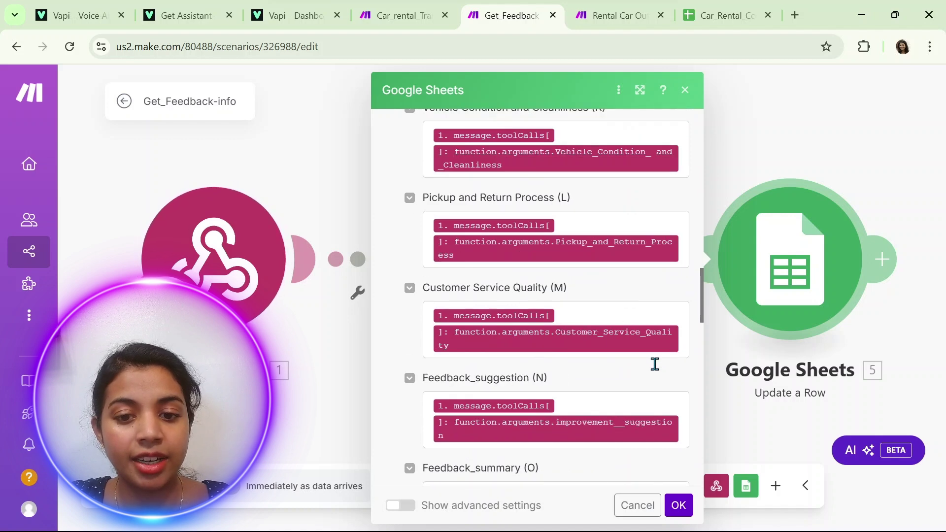
pyautogui.scroll(-4, 655, 364)
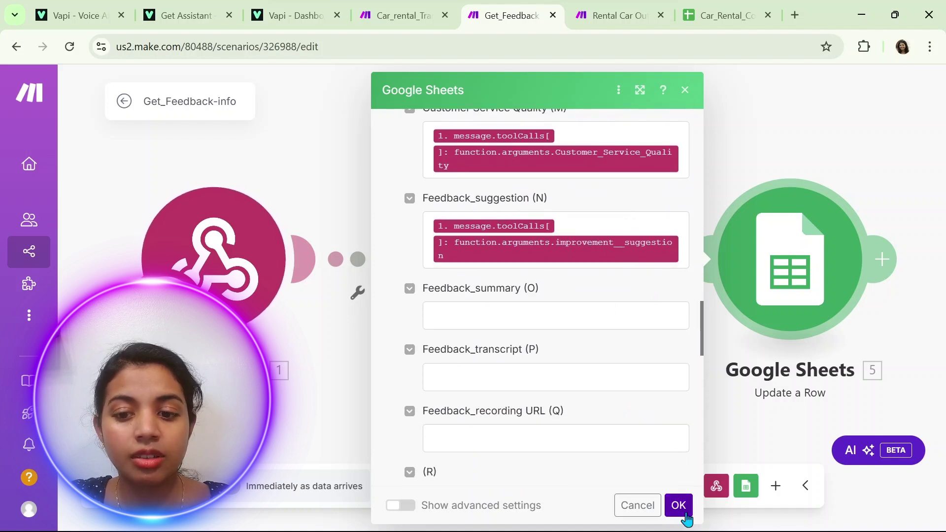
pyautogui.click(684, 511)
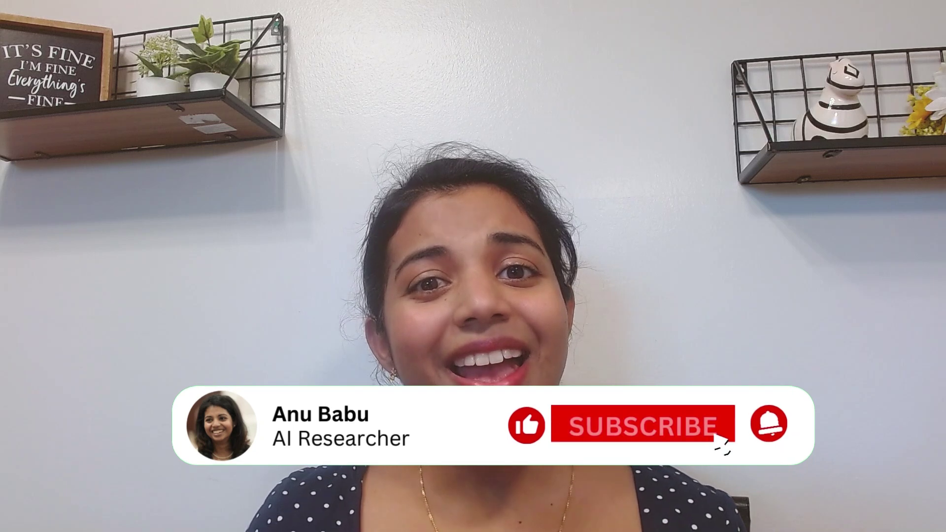